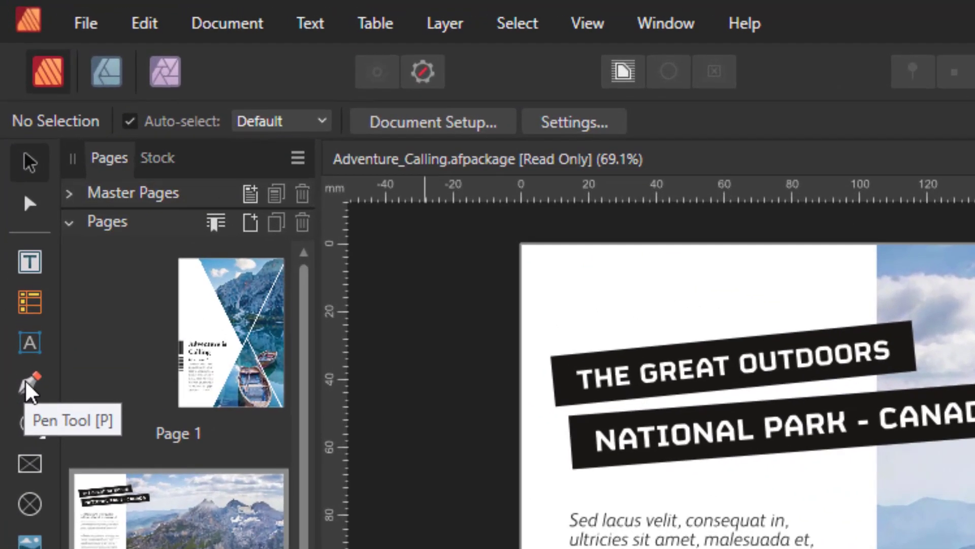
# With the Pen Tool, draw a four-node wavy curve from the left cliff, over the cliff face, onto the lake
pyautogui.click(26, 344)
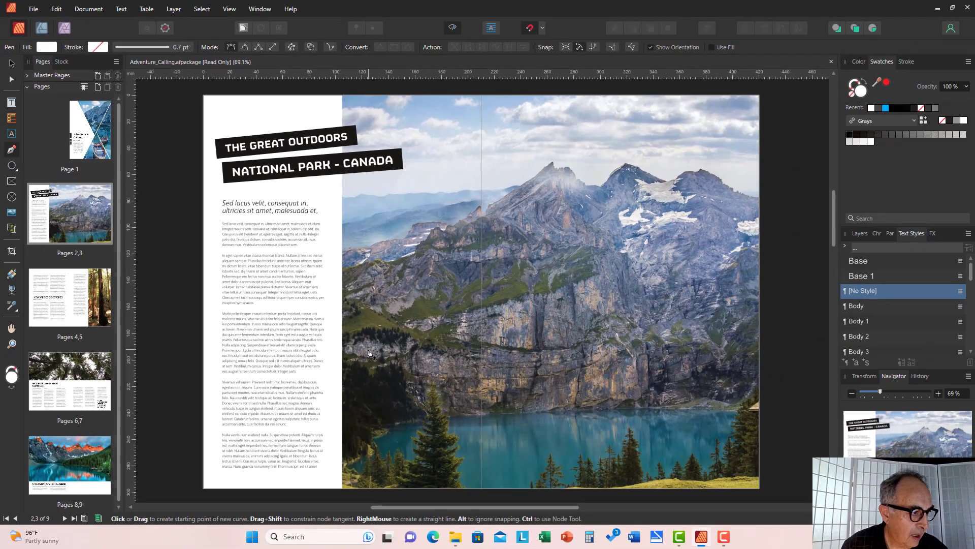
pyautogui.click(368, 349)
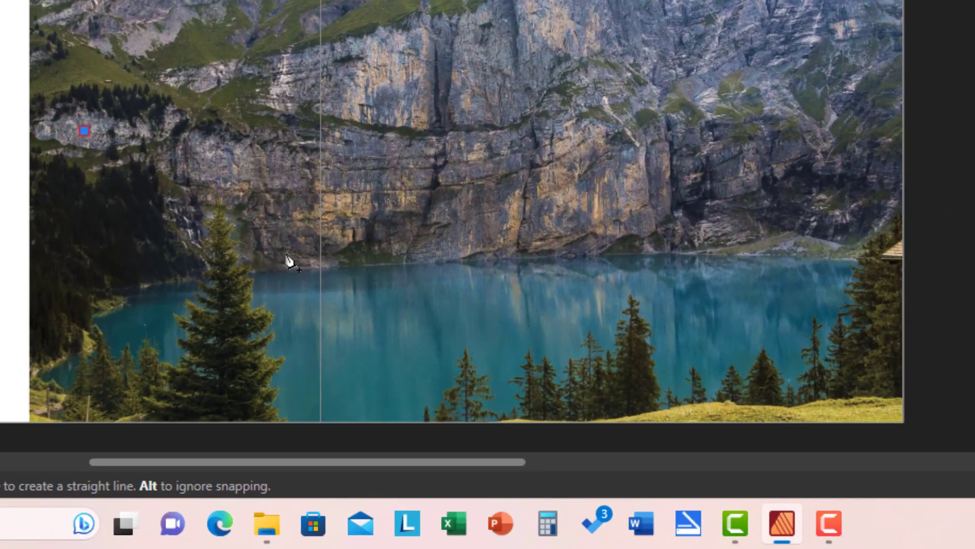
pyautogui.moveTo(286, 253); pyautogui.dragTo(447, 251)
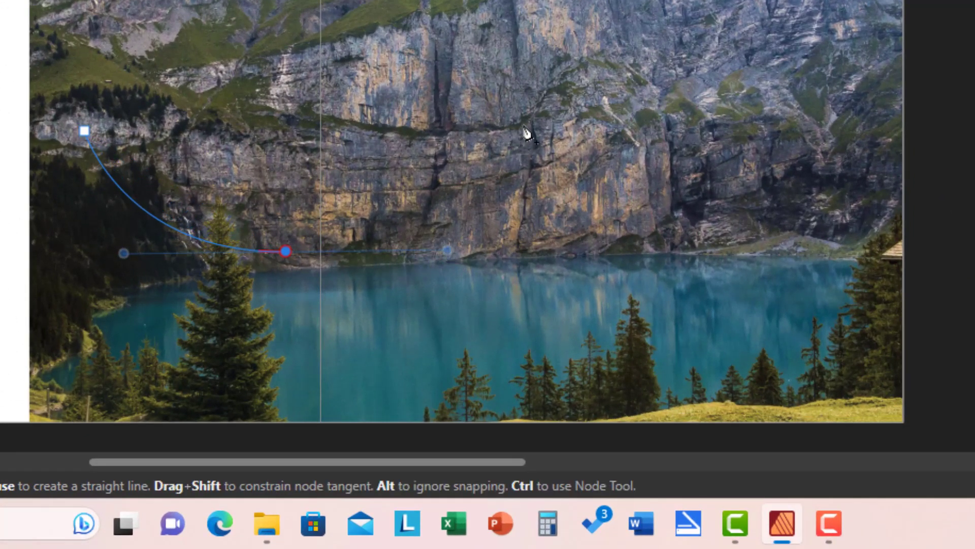
pyautogui.click(524, 124)
pyautogui.moveTo(559, 133); pyautogui.dragTo(636, 123)
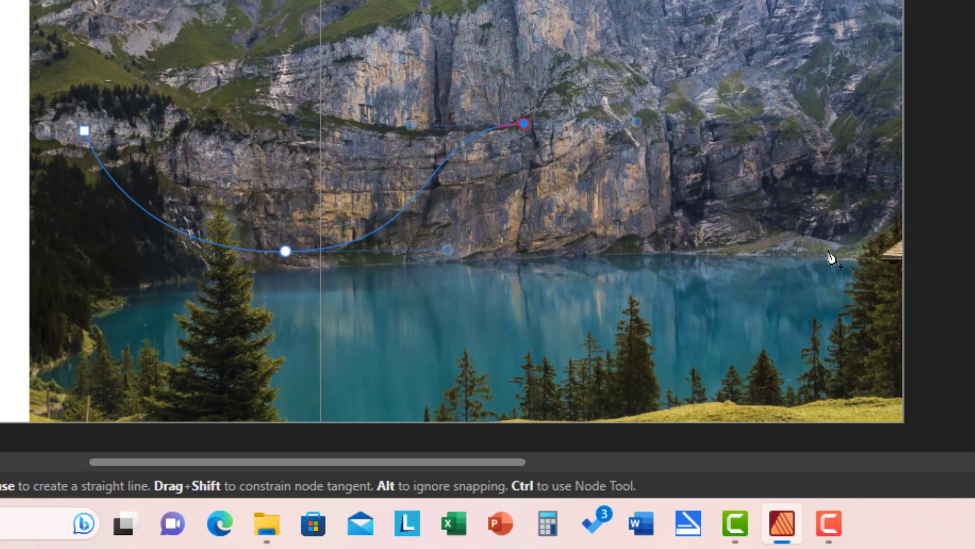
pyautogui.moveTo(773, 268); pyautogui.dragTo(801, 261)
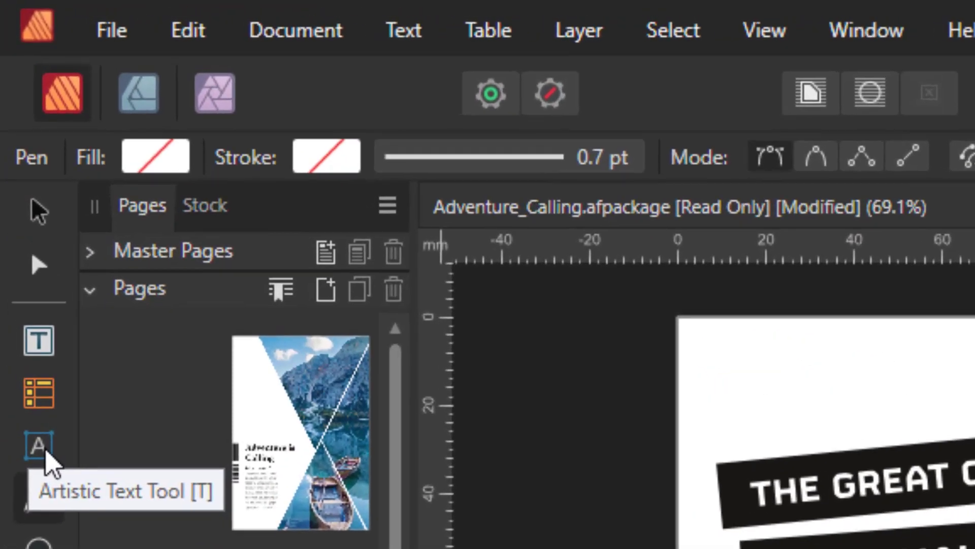
# With the Artistic Text Tool, deselect, then pick the wavy curve as the text path
pyautogui.click(45, 451)
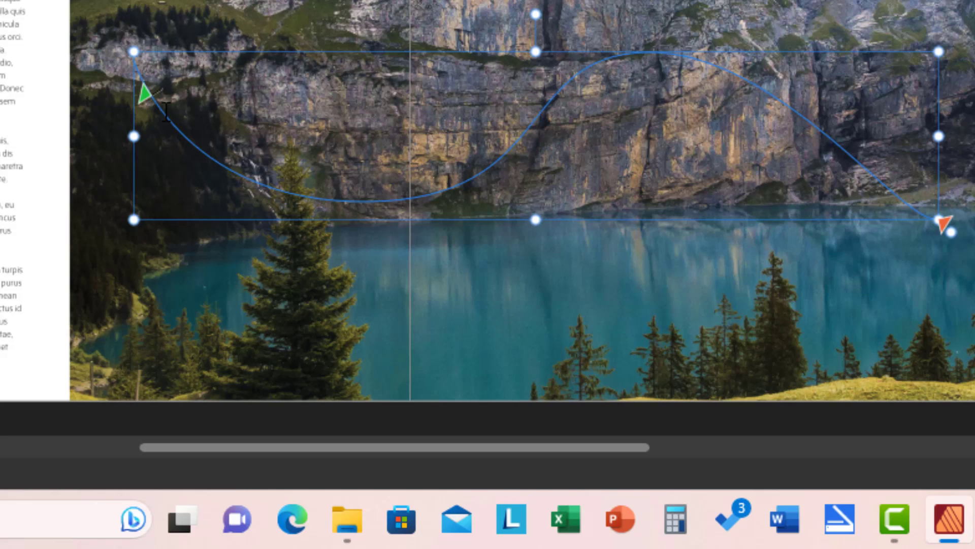
pyautogui.press('Escape')
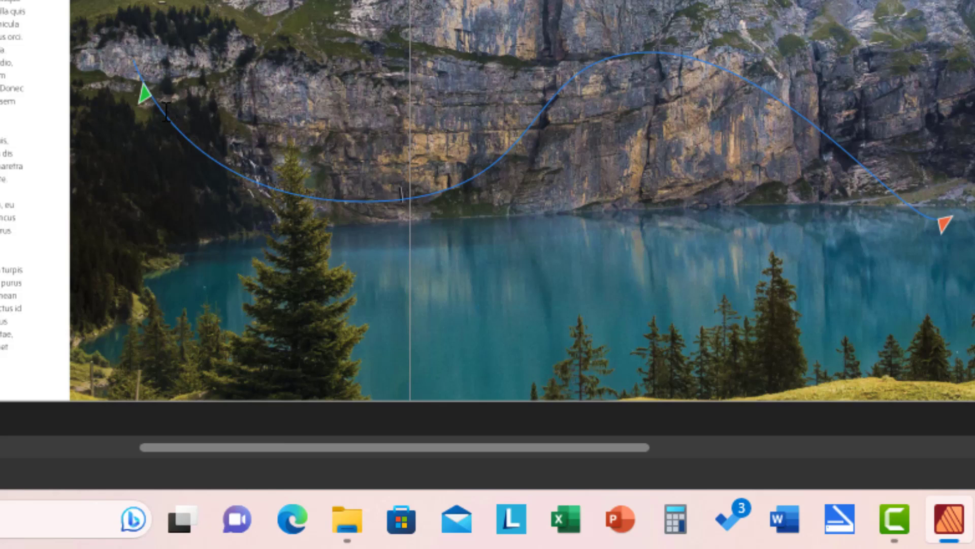
pyautogui.click(166, 110)
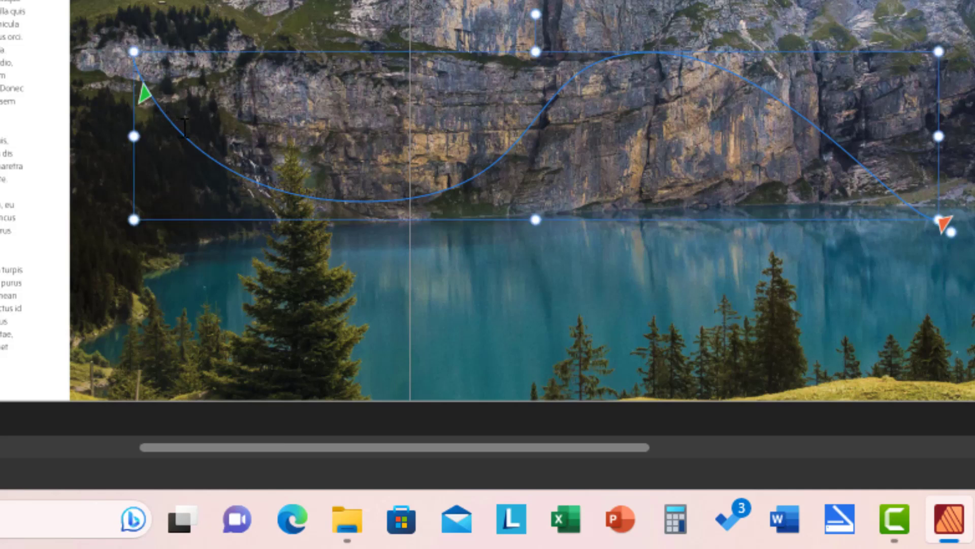
# Type 'Discover the Great Canadian Outdoors!' along the curve in green at 36 pt
pyautogui.click(184, 126)
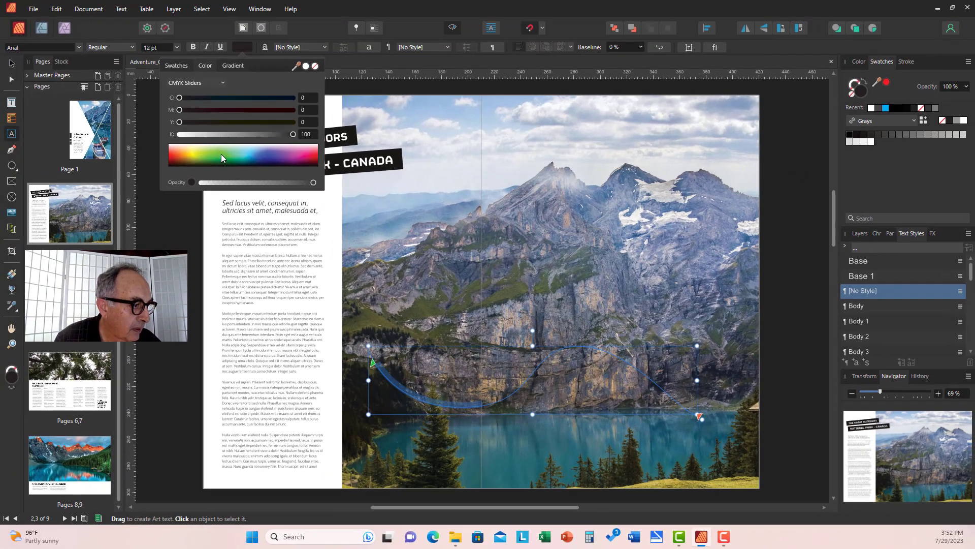
pyautogui.click(221, 155)
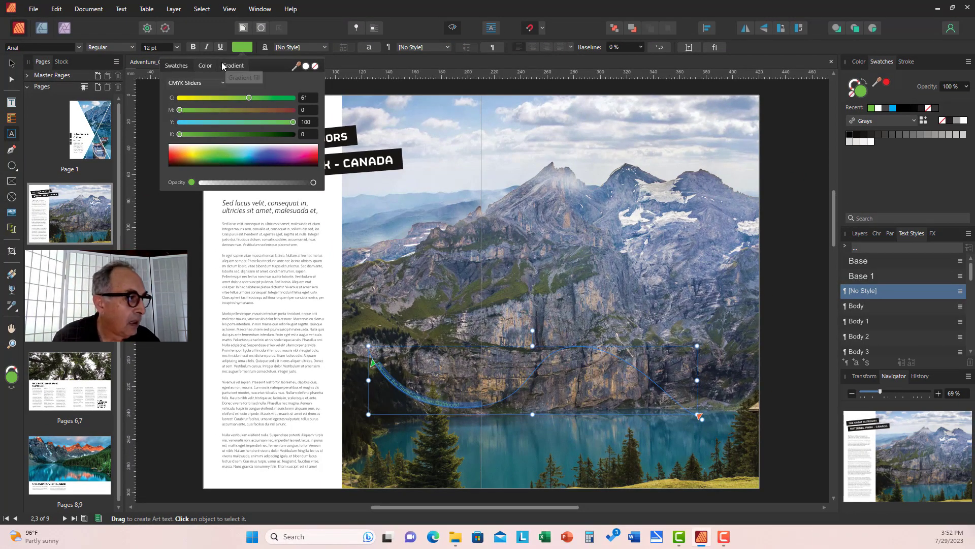
pyautogui.click(177, 48)
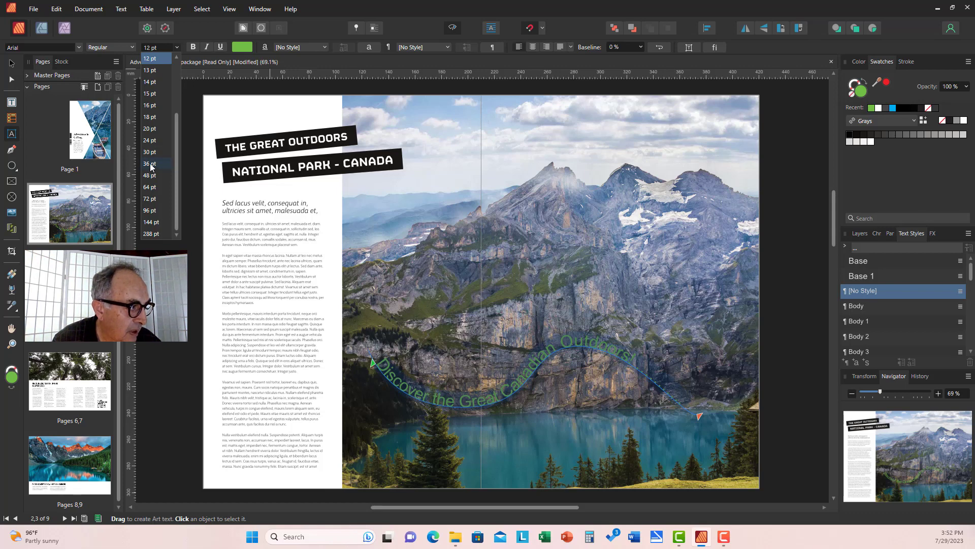
pyautogui.click(150, 163)
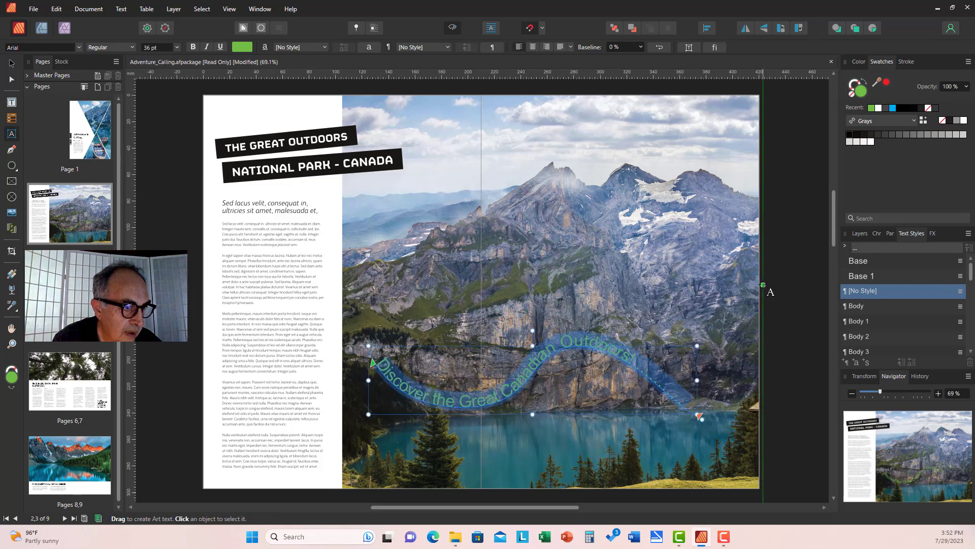
# Undo an accidental rightward move of the lake photo's picture frame
pyautogui.click(12, 63)
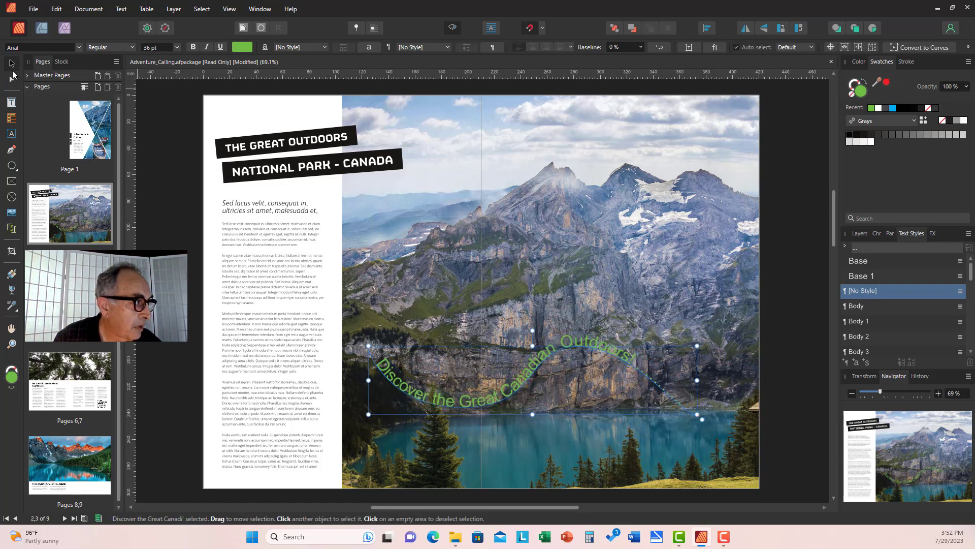
pyautogui.click(726, 332)
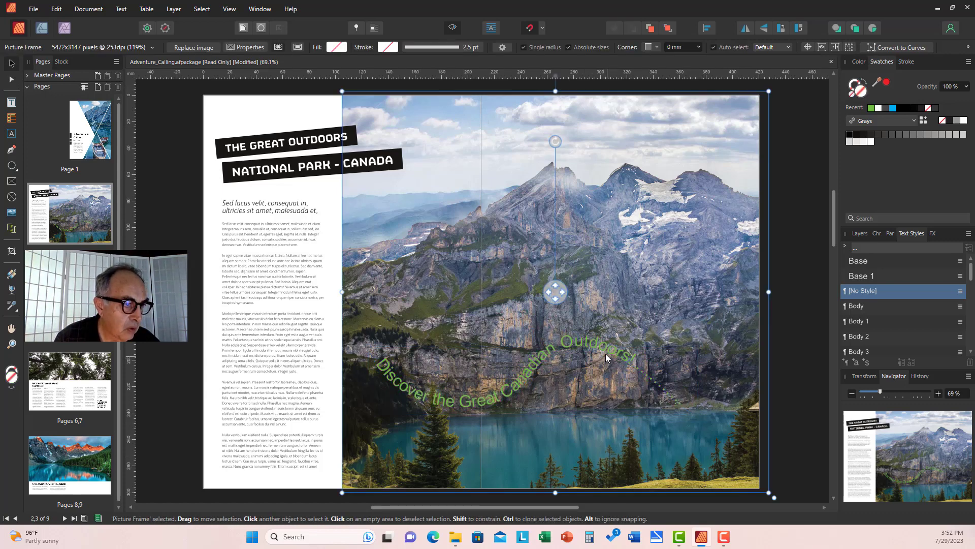
pyautogui.moveTo(606, 346); pyautogui.dragTo(617, 346)
pyautogui.hotkey('ctrl', 'z')
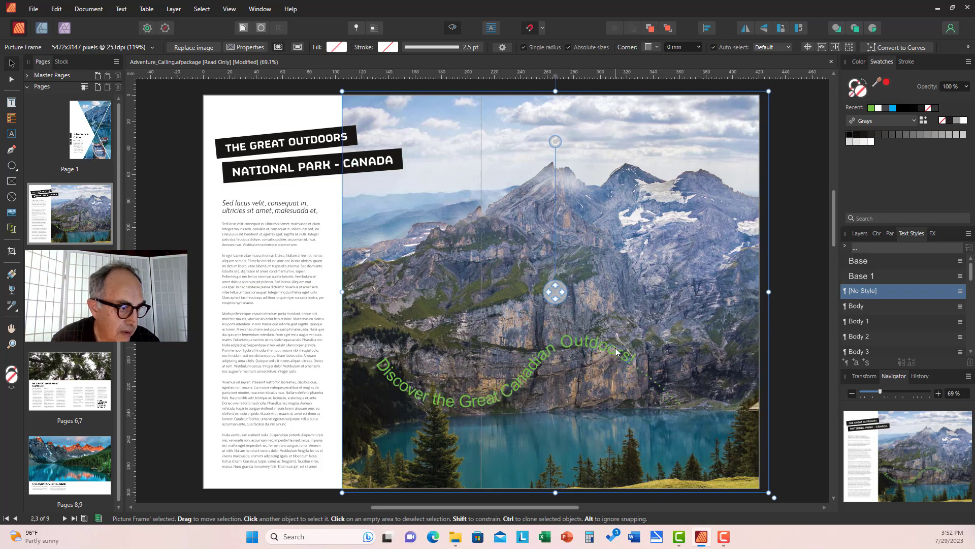
# Move the curved text slightly right and down, then select its whole line
pyautogui.click(588, 348)
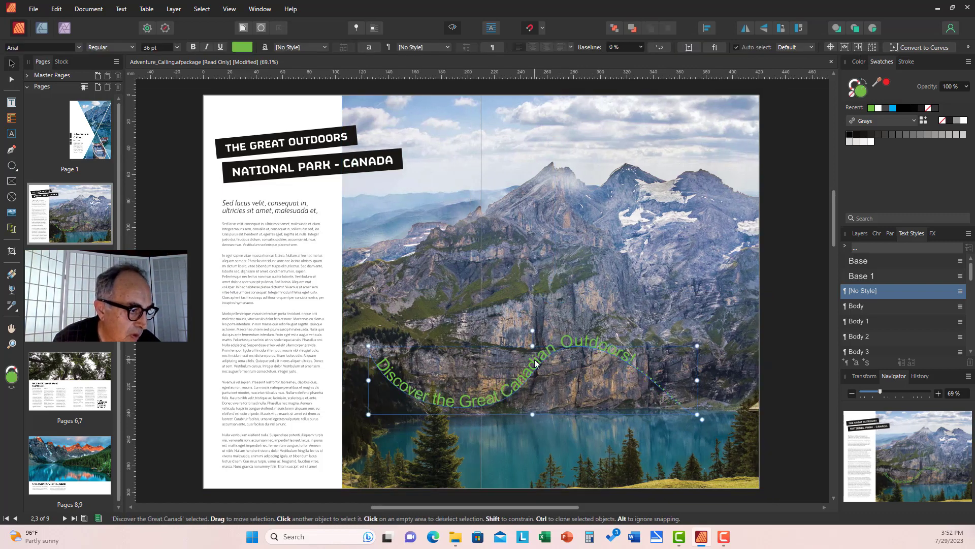
pyautogui.moveTo(538, 361); pyautogui.dragTo(554, 390)
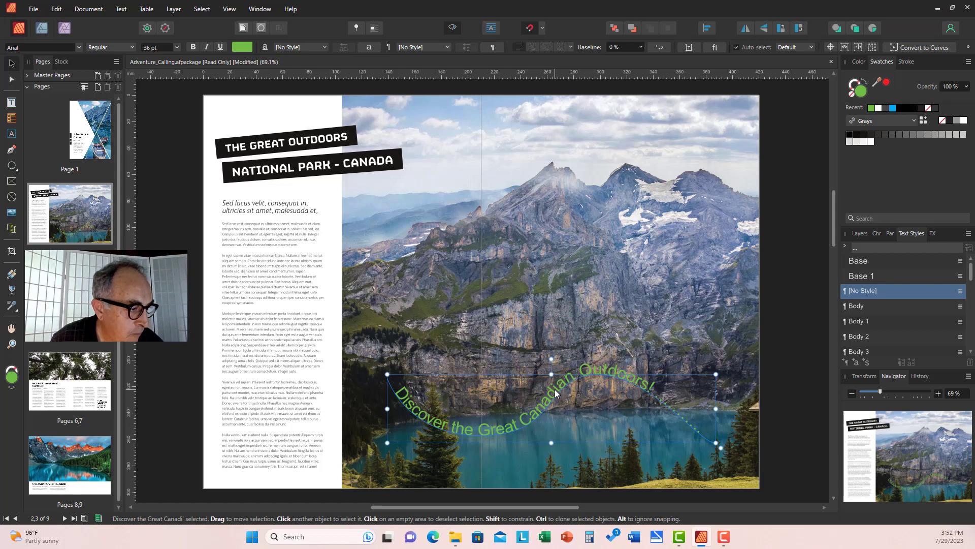
pyautogui.doubleClick(555, 389)
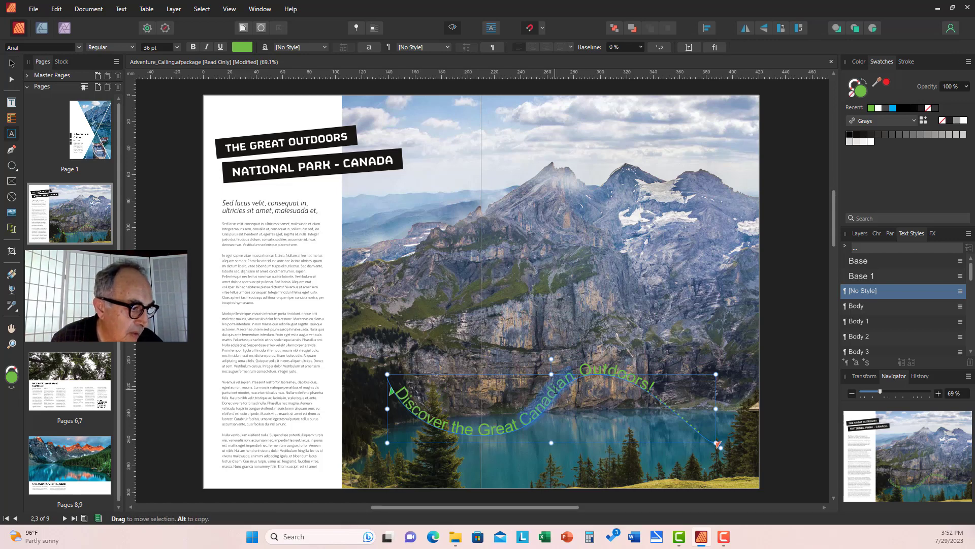
pyautogui.click(556, 389)
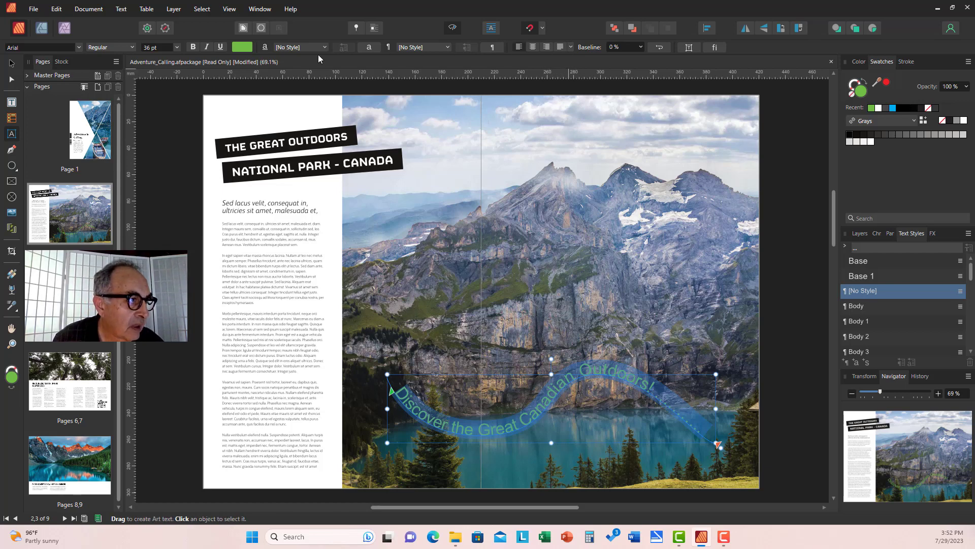
# Set the curved text's baseline shift to -43%, trying Flip Path and reverting it
pyautogui.click(641, 47)
pyautogui.moveTo(638, 59); pyautogui.dragTo(624, 96)
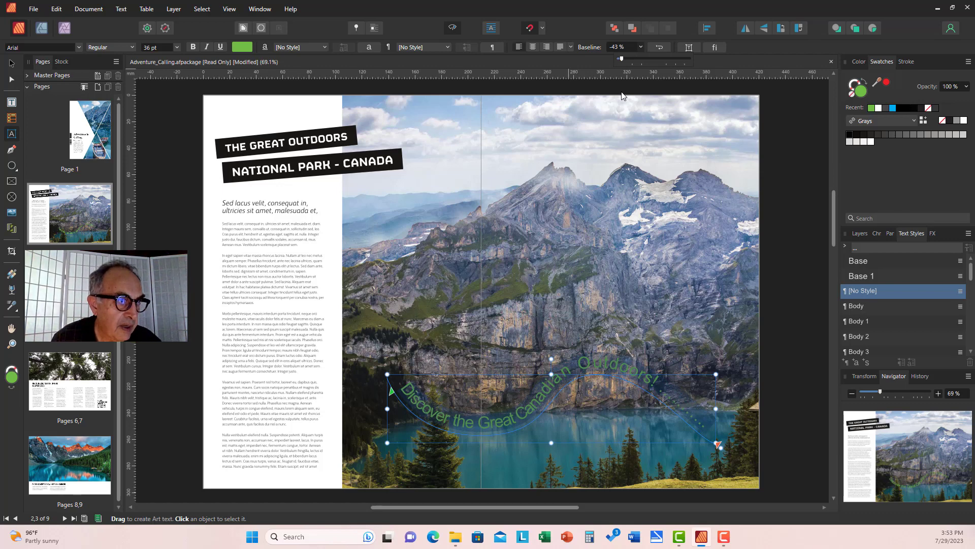
pyautogui.click(660, 48)
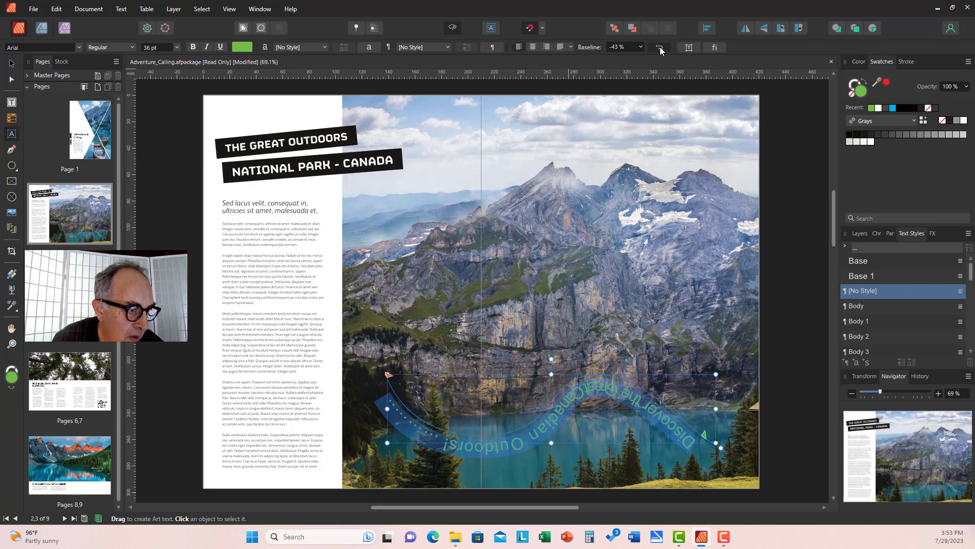
pyautogui.click(660, 46)
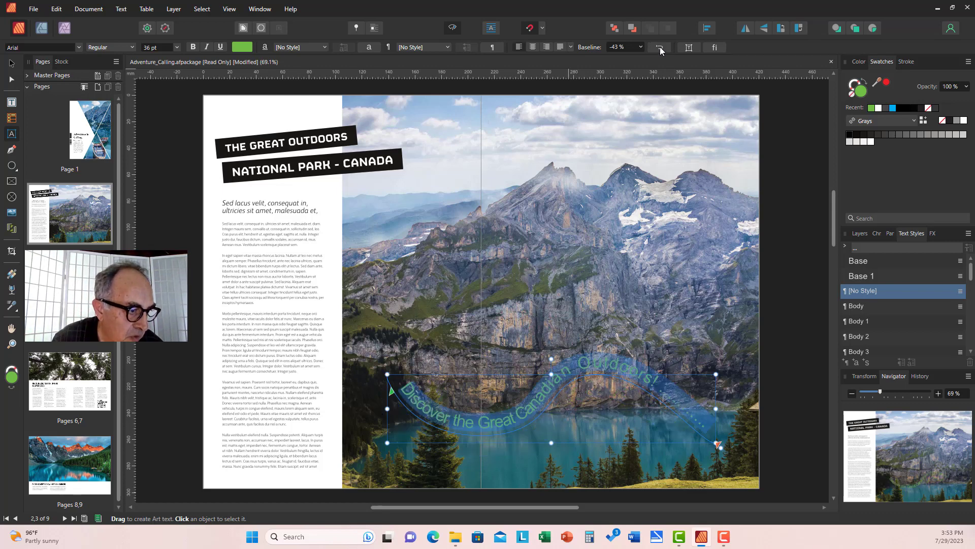
# Drag the path's right-end node, handles and bottom dip to reshape the text wave
pyautogui.click(12, 80)
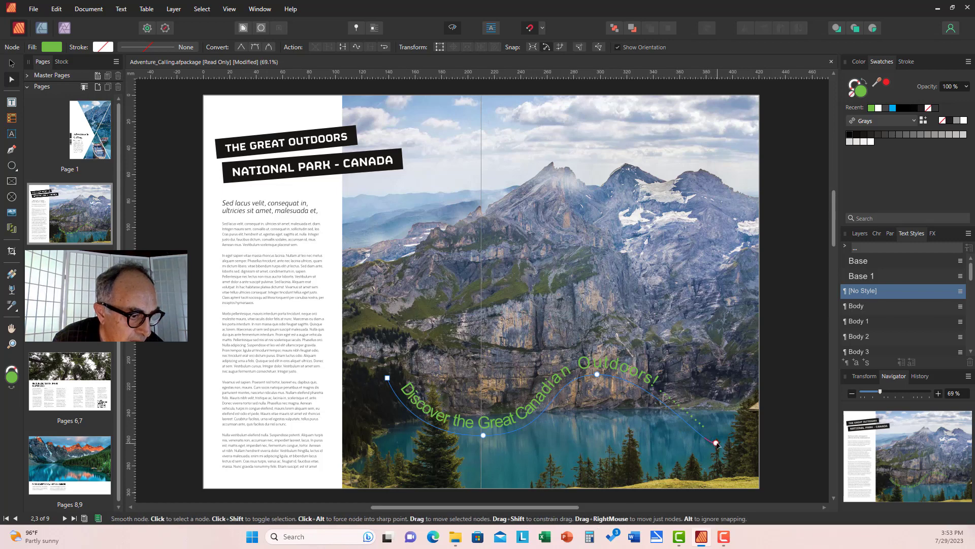
pyautogui.moveTo(716, 442); pyautogui.dragTo(691, 454)
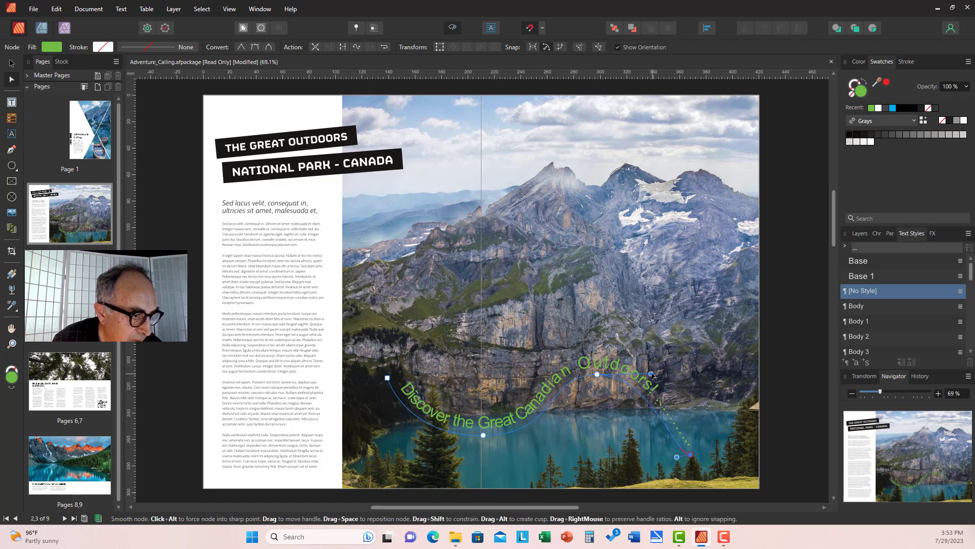
pyautogui.moveTo(653, 375); pyautogui.dragTo(714, 376)
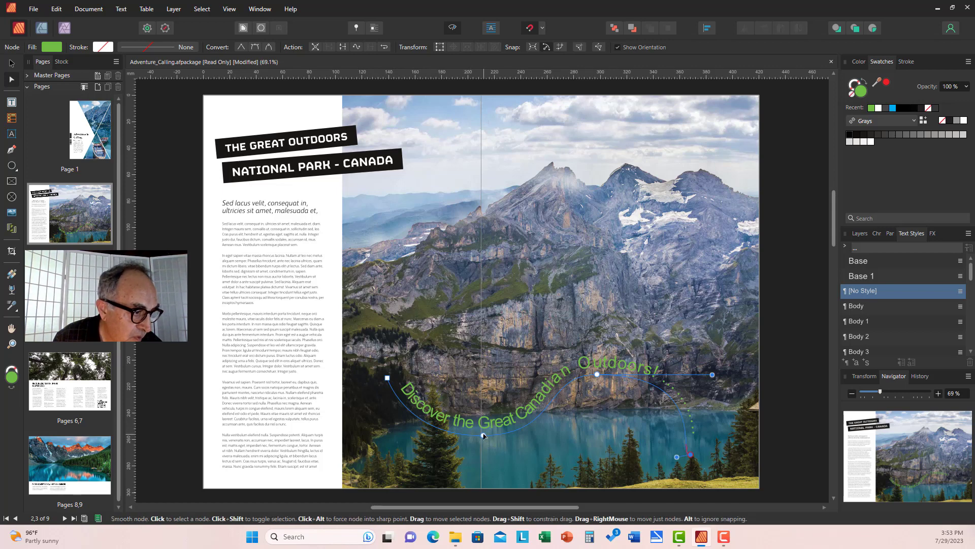
pyautogui.moveTo(483, 435); pyautogui.dragTo(476, 458)
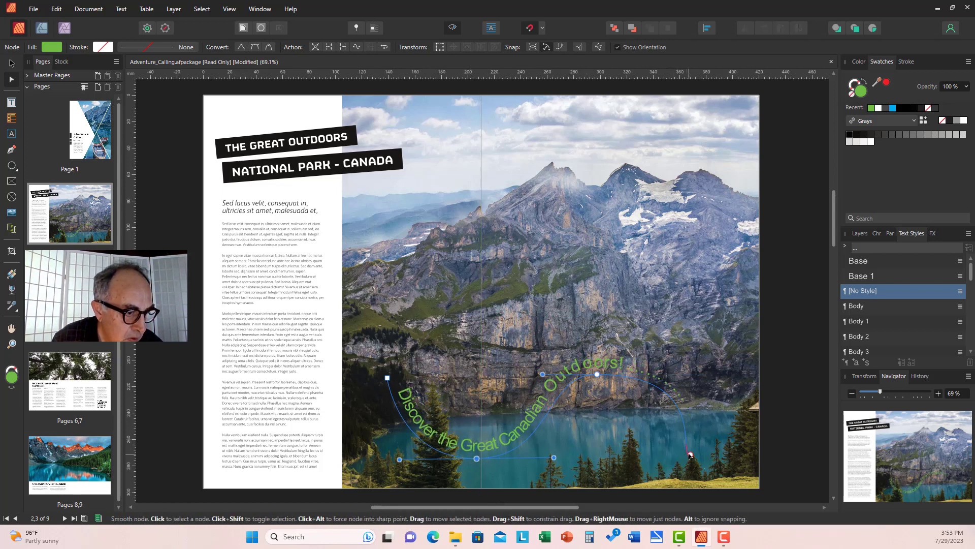
pyautogui.moveTo(690, 453); pyautogui.dragTo(740, 441)
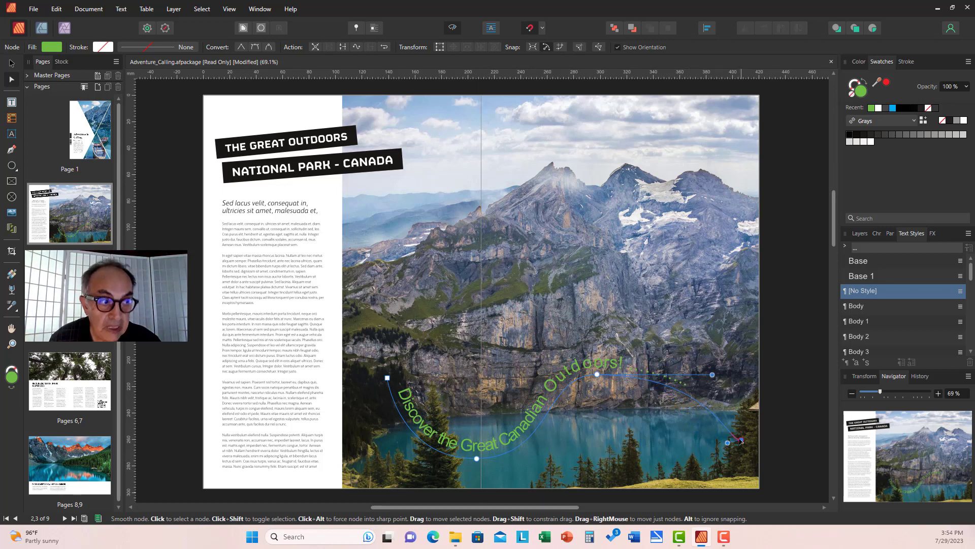
pyautogui.moveTo(740, 441); pyautogui.dragTo(736, 439)
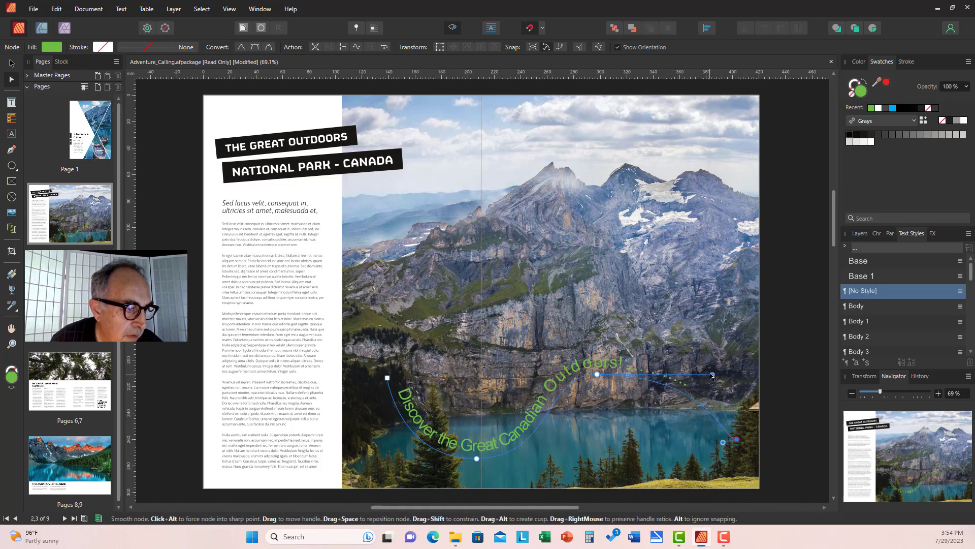
pyautogui.moveTo(713, 376); pyautogui.dragTo(669, 381)
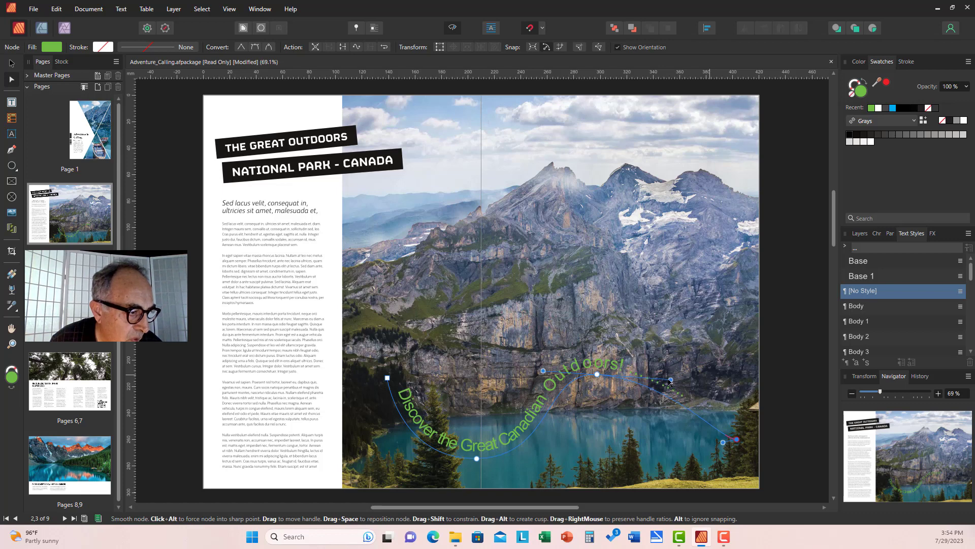
# Apply the Heading 1 paragraph style to the text on the wave
pyautogui.doubleClick(443, 438)
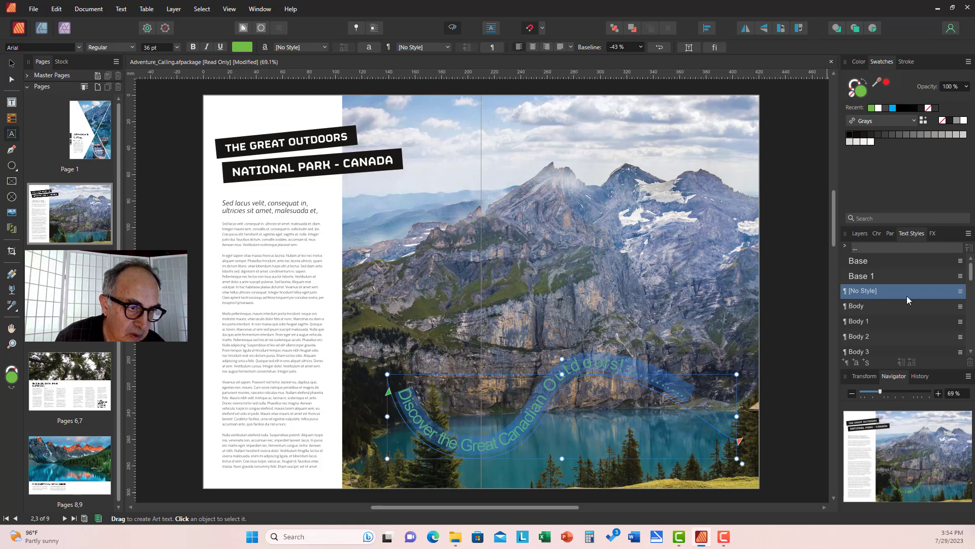
pyautogui.scroll(-1, 908, 300)
pyautogui.scroll(-2, 907, 299)
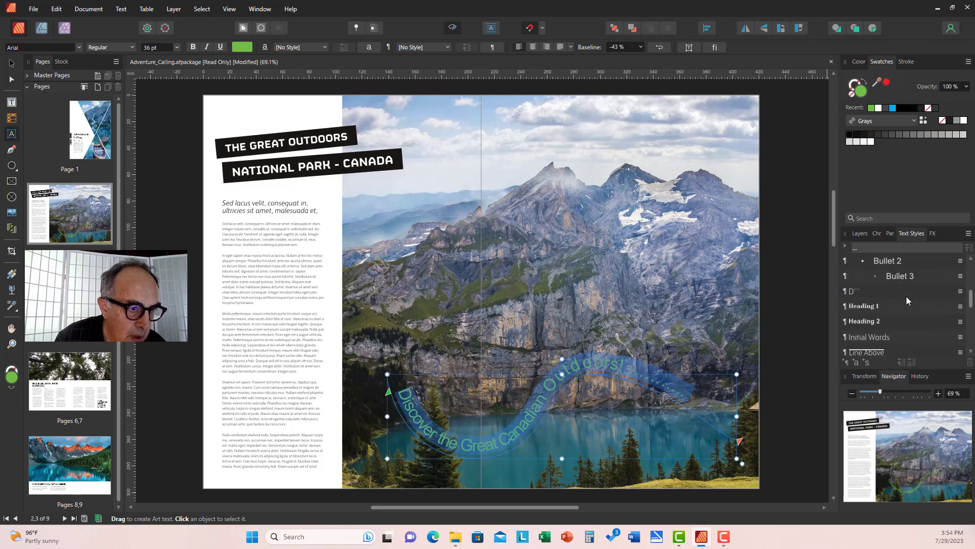
pyautogui.scroll(-2, 907, 299)
pyautogui.scroll(-2, 906, 297)
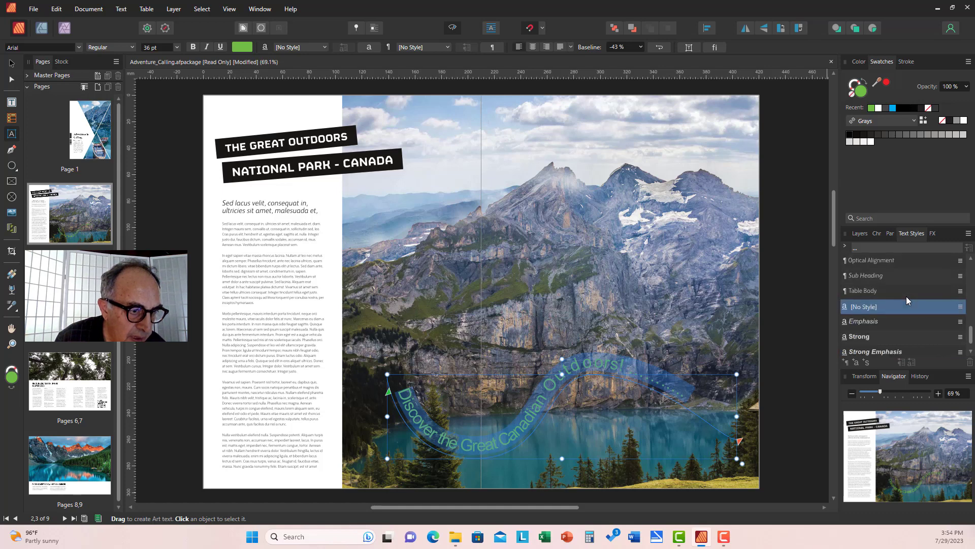
pyautogui.scroll(2, 907, 297)
pyautogui.scroll(-2, 906, 297)
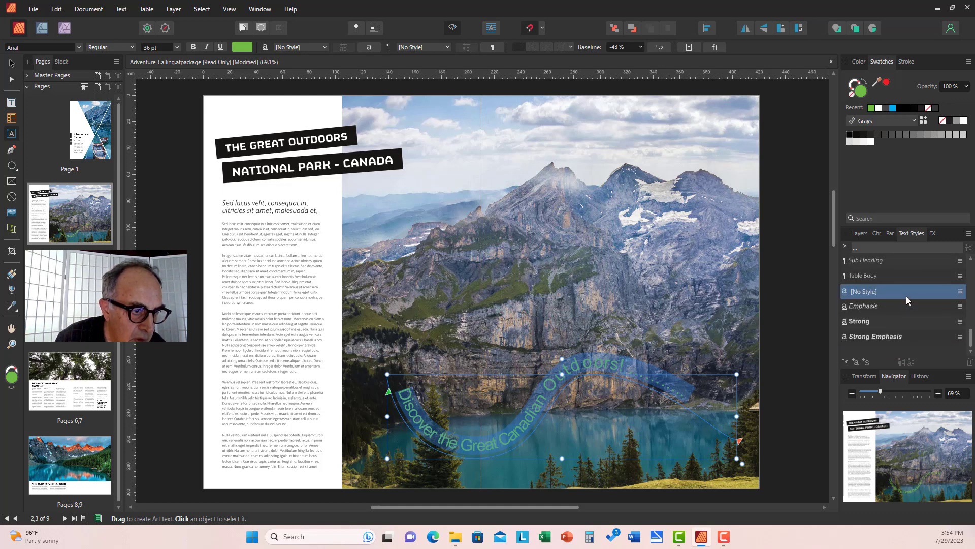
pyautogui.scroll(2, 907, 296)
pyautogui.scroll(1, 907, 298)
pyautogui.scroll(1, 906, 296)
pyautogui.scroll(-1, 907, 296)
pyautogui.scroll(1, 906, 296)
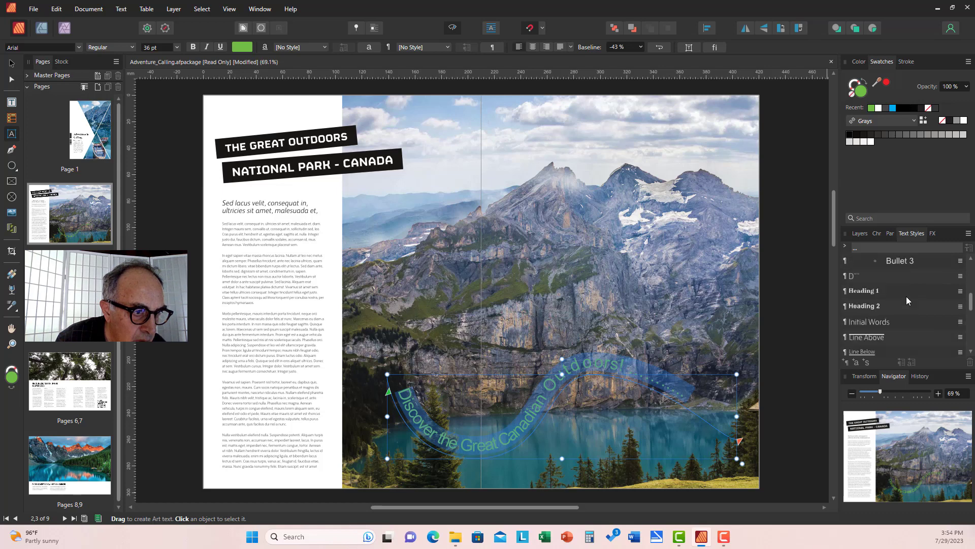
pyautogui.click(857, 290)
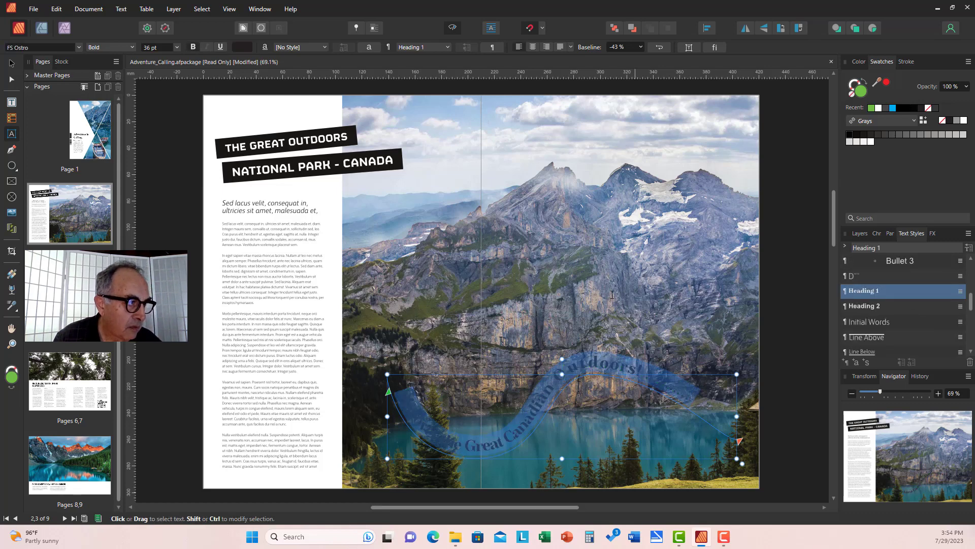
pyautogui.click(11, 63)
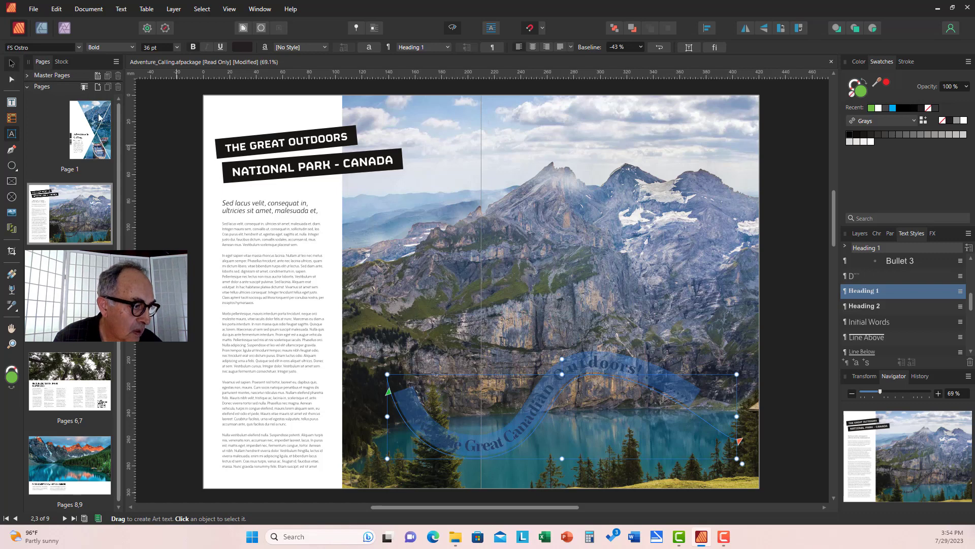
# Colour all the path text yellow and apply the Poster text style
pyautogui.tripleClick(604, 366)
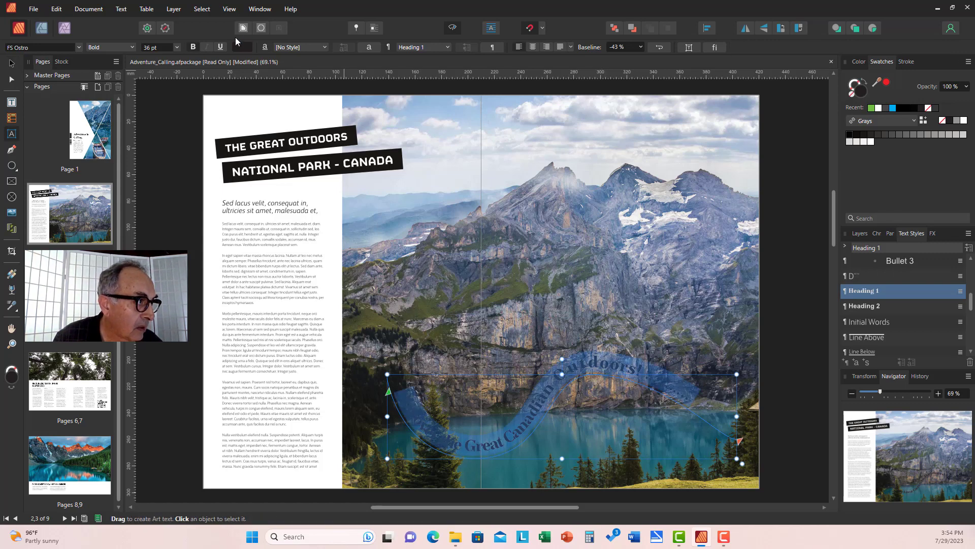
pyautogui.click(246, 46)
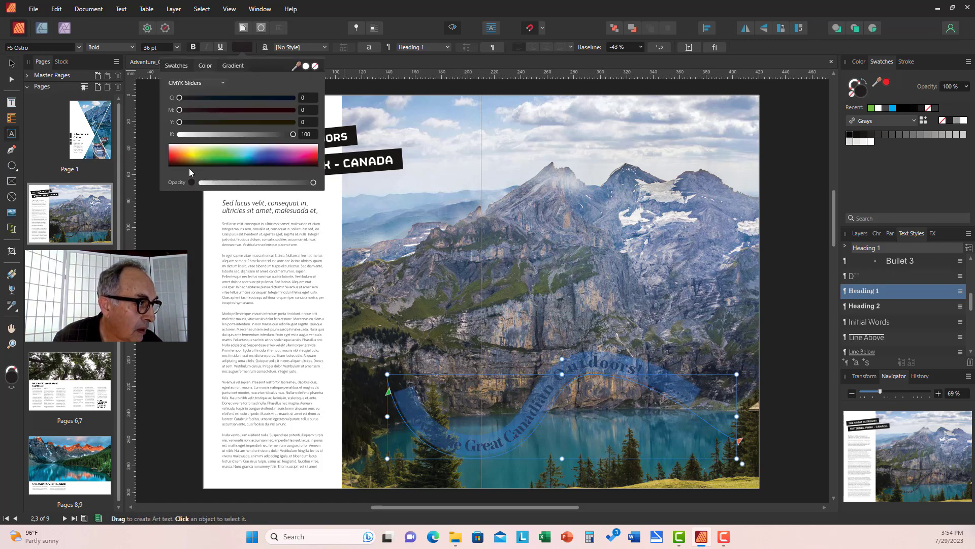
pyautogui.click(194, 153)
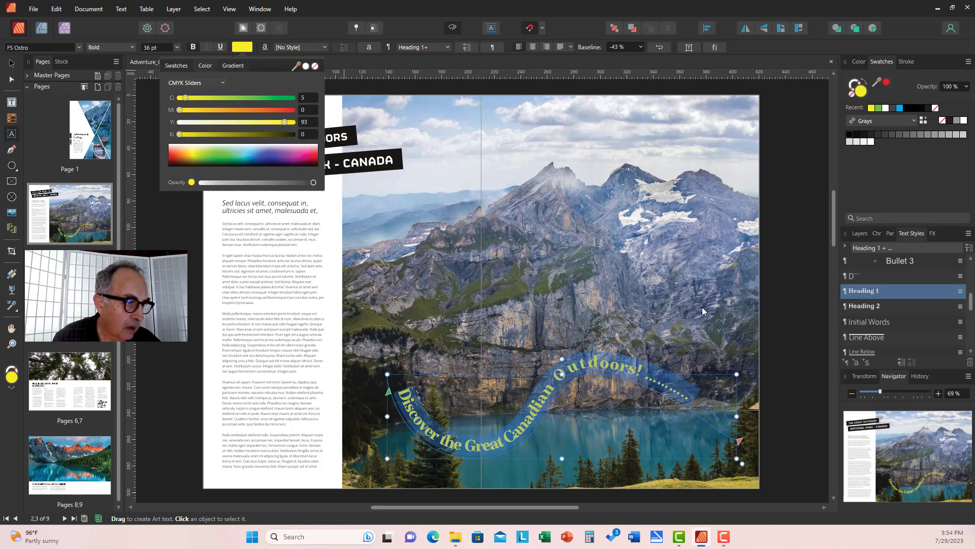
pyautogui.scroll(-3, 894, 315)
pyautogui.click(867, 338)
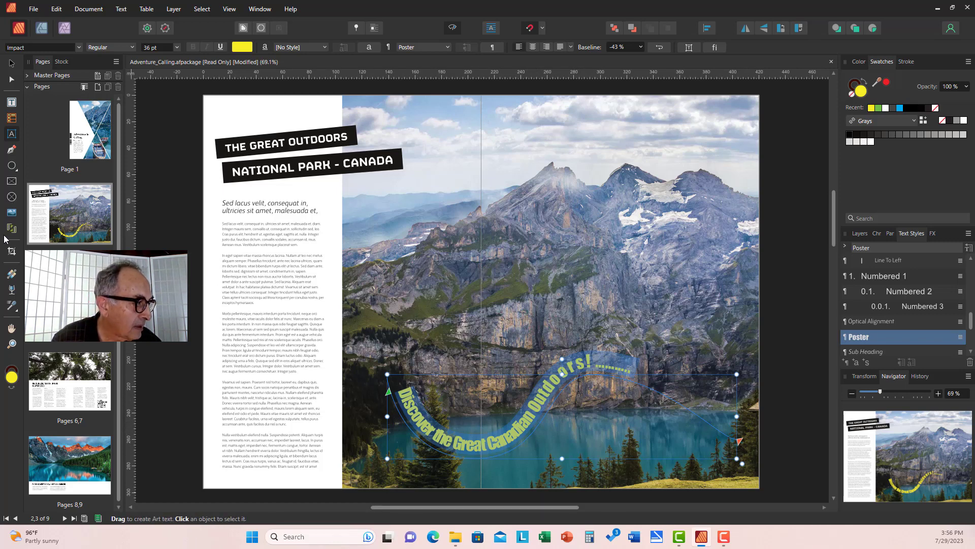
# Draw a large circle over the mountain peaks with the Ellipse Tool and set its fill to None
pyautogui.click(11, 166)
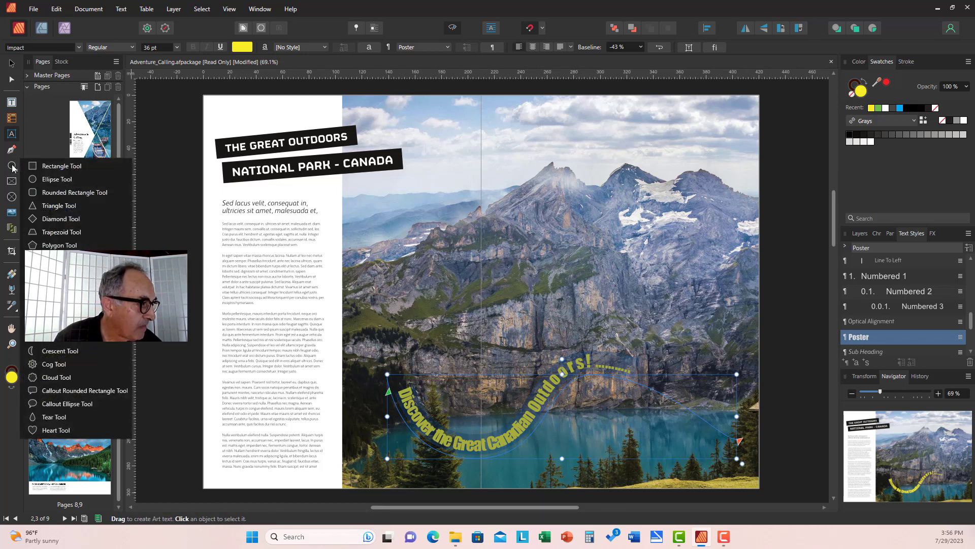
pyautogui.click(47, 179)
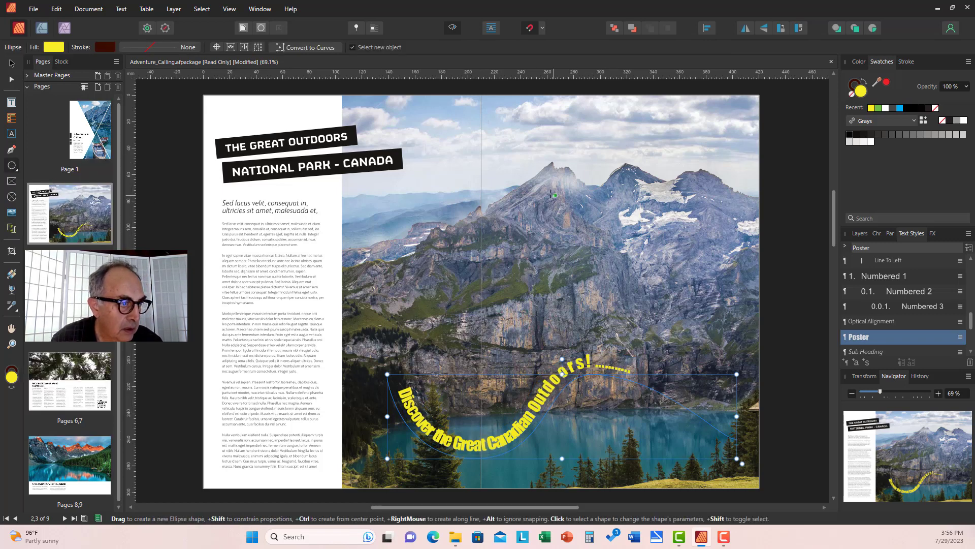
pyautogui.moveTo(551, 194); pyautogui.dragTo(619, 292)
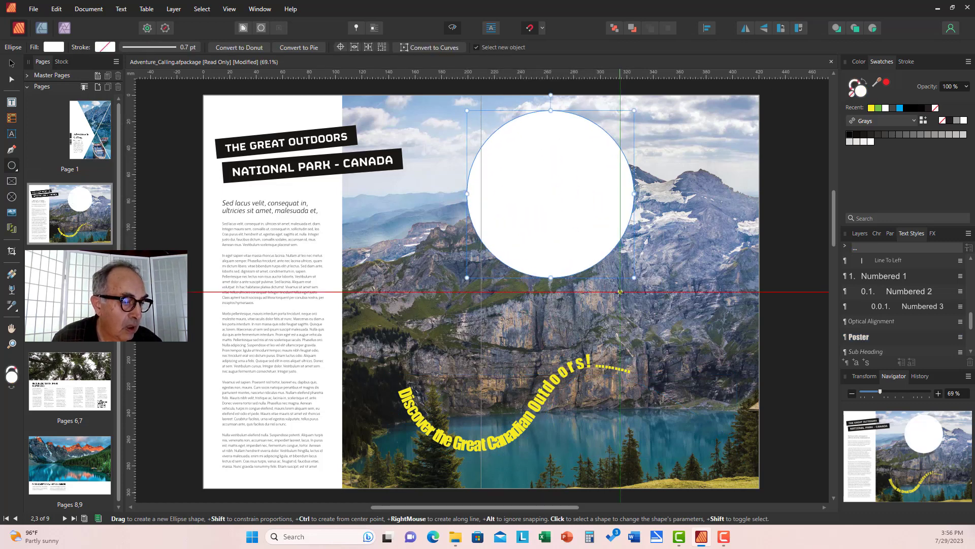
pyautogui.click(852, 95)
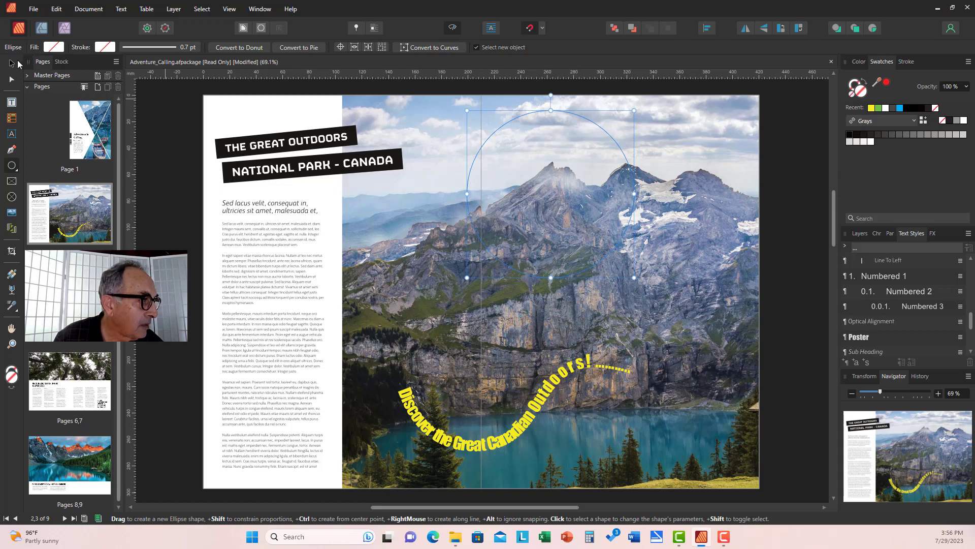
# Move the circle down-right, then type 'Visit Montreal and Vancouver Today!' along it as path text
pyautogui.click(11, 63)
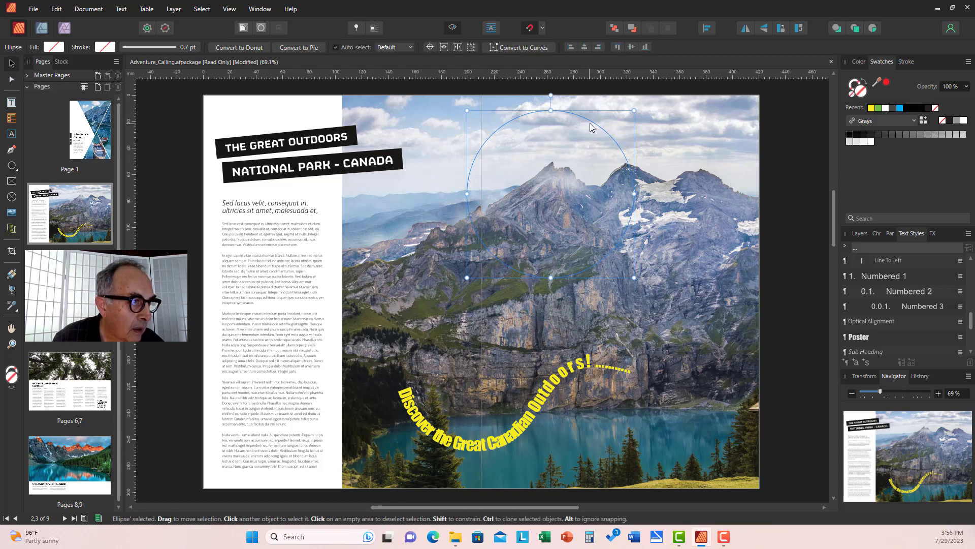
pyautogui.moveTo(593, 125); pyautogui.dragTo(635, 168)
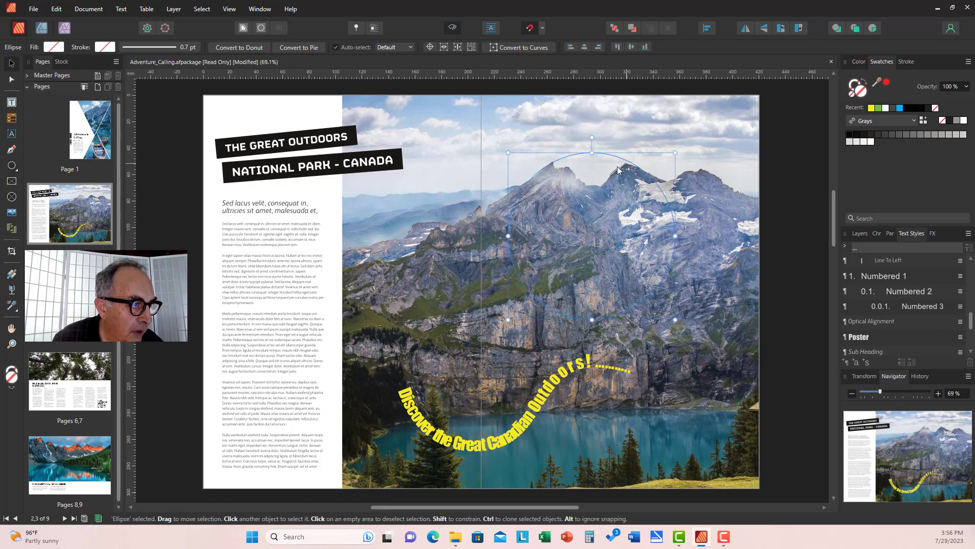
pyautogui.click(10, 135)
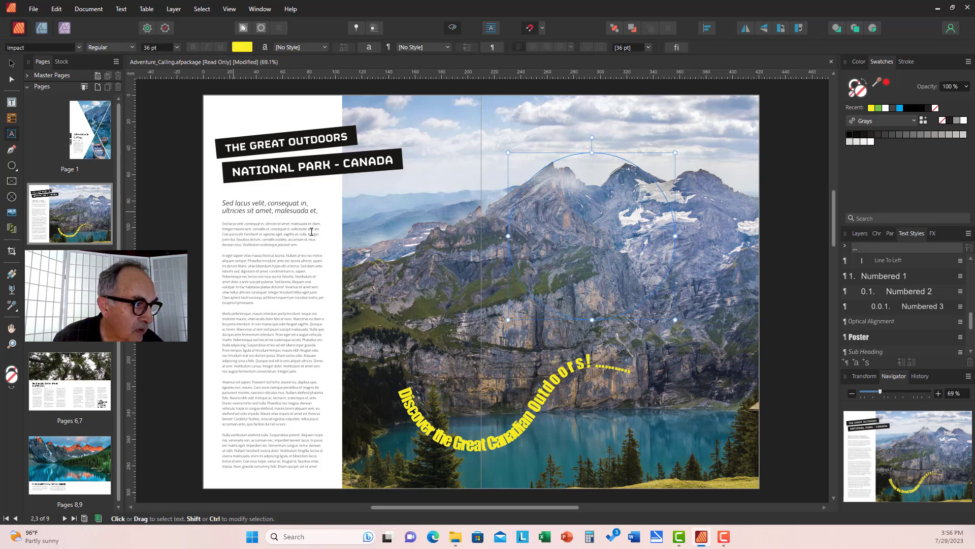
pyautogui.click(517, 205)
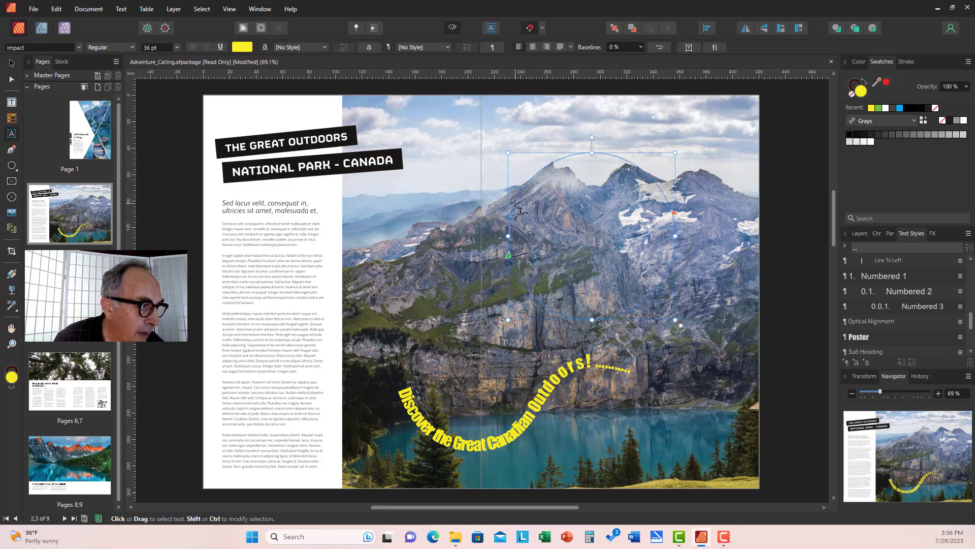
pyautogui.write('Visit')
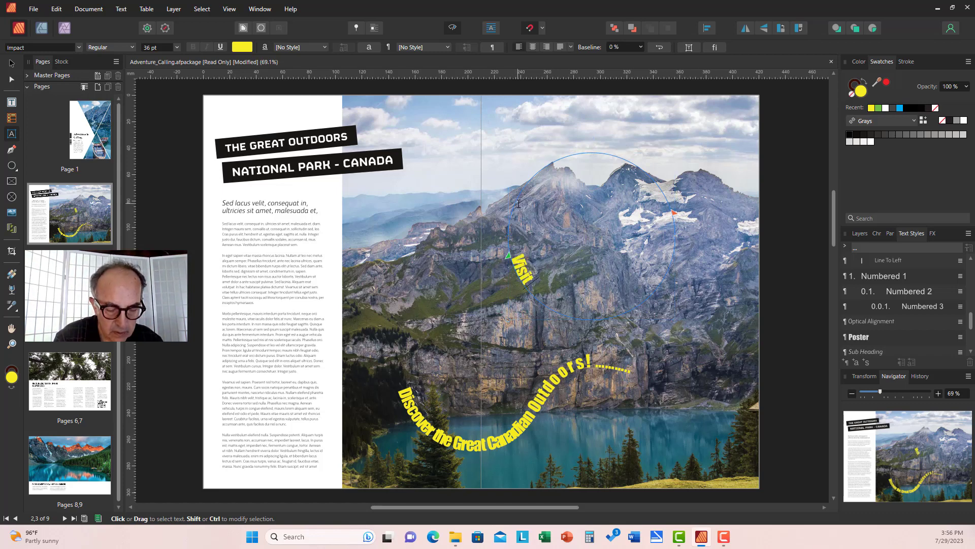
pyautogui.write(' Montr')
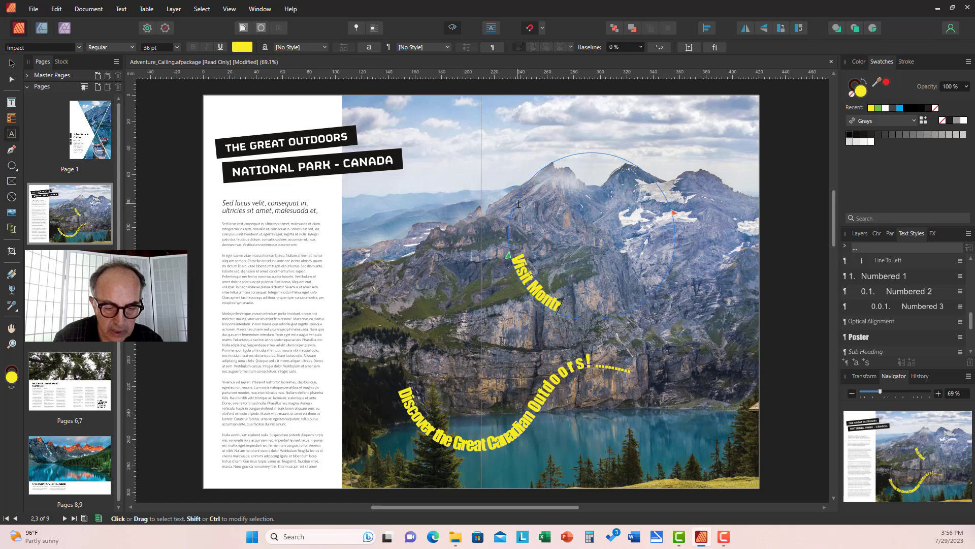
pyautogui.write('eal and Van')
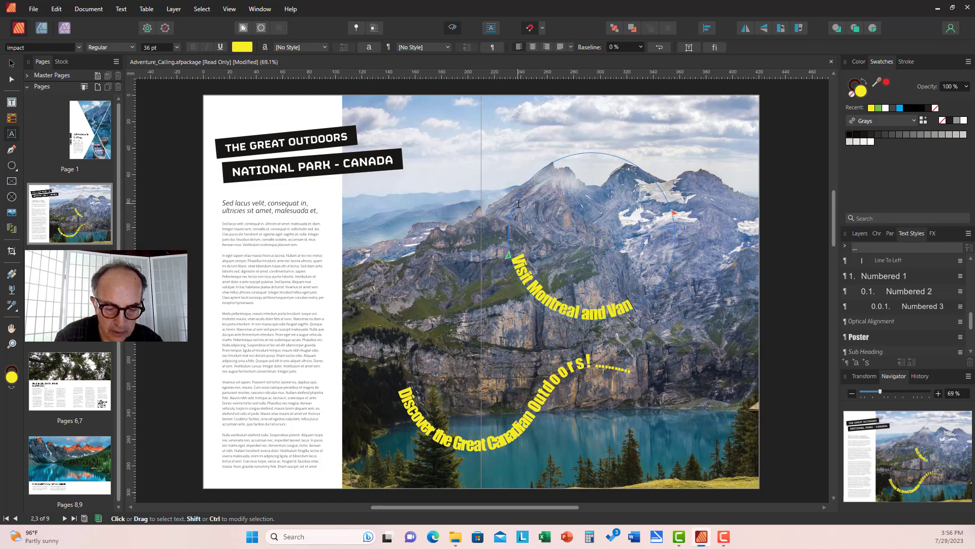
pyautogui.write('couver')
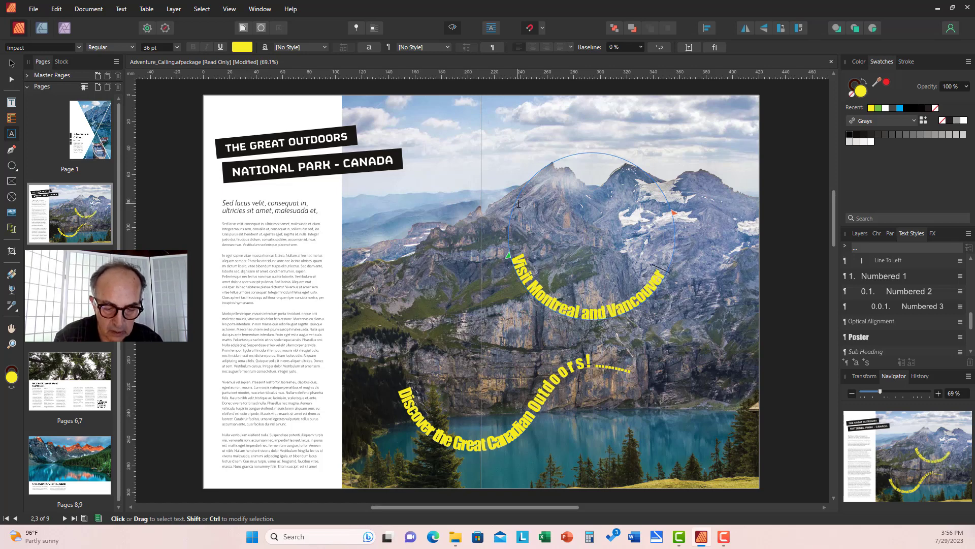
pyautogui.write(' Today')
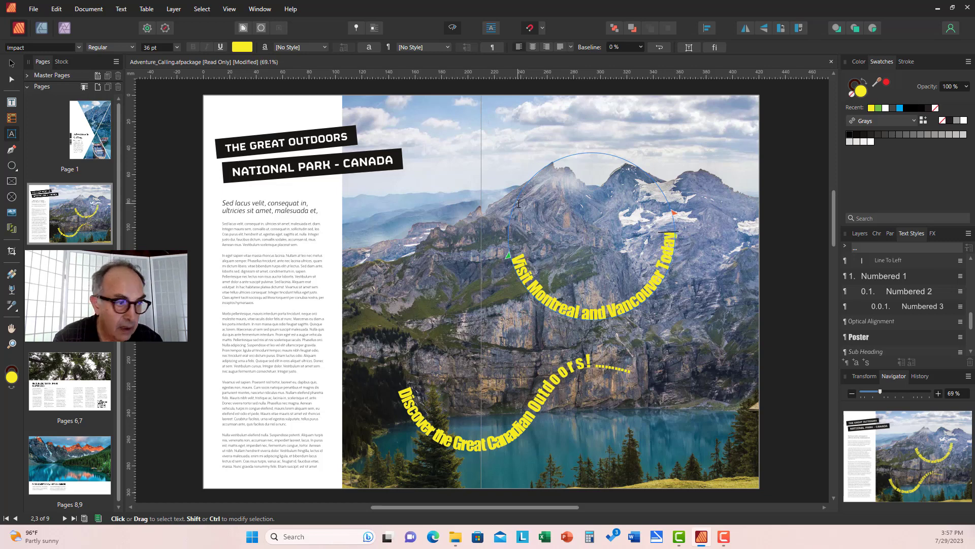
pyautogui.write('!')
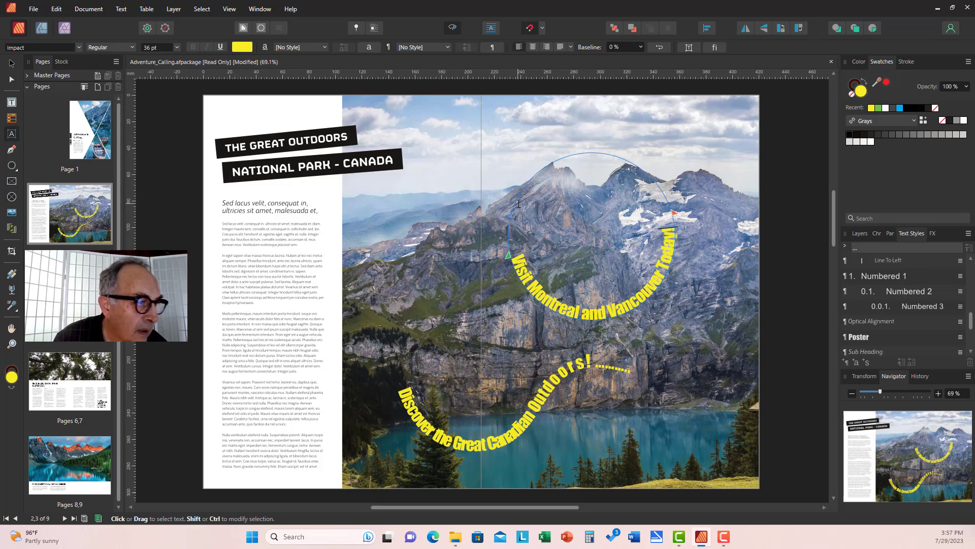
# Slide the slogan's start marker around the circle so it arches over the top, then move it down-right
pyautogui.press('Escape')
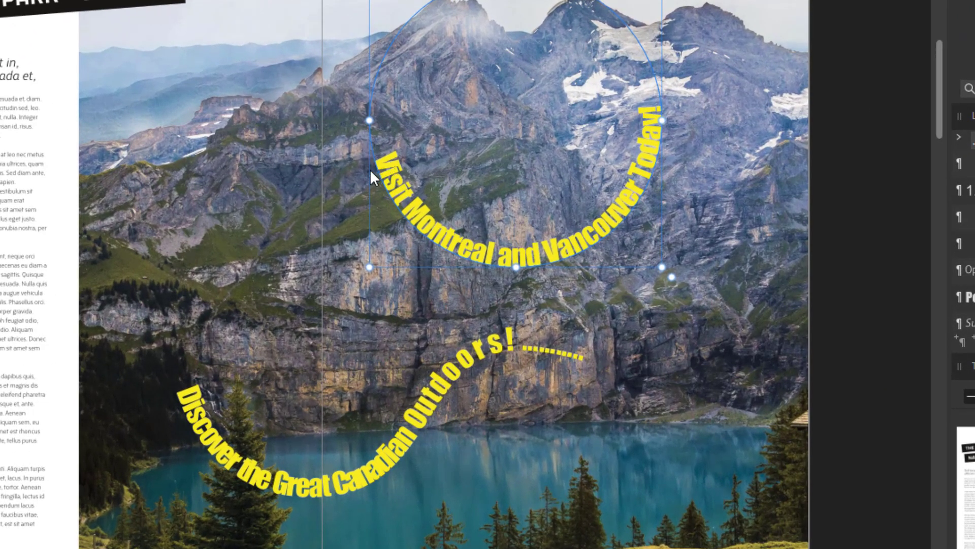
pyautogui.click(392, 160)
pyautogui.moveTo(368, 155)
pyautogui.mouseDown()
pyautogui.moveTo(388, 230)
pyautogui.moveTo(450, 276)
pyautogui.moveTo(556, 281)
pyautogui.moveTo(657, 217)
pyautogui.moveTo(683, 182)
pyautogui.moveTo(693, 122)
pyautogui.moveTo(679, 16)
pyautogui.moveTo(703, 93)
pyautogui.mouseUp()
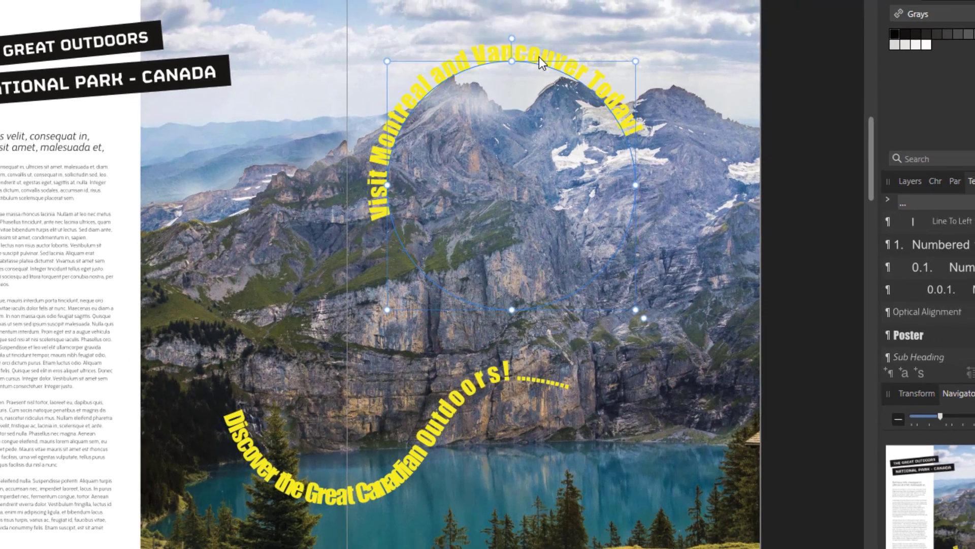
pyautogui.moveTo(538, 56); pyautogui.dragTo(525, 123)
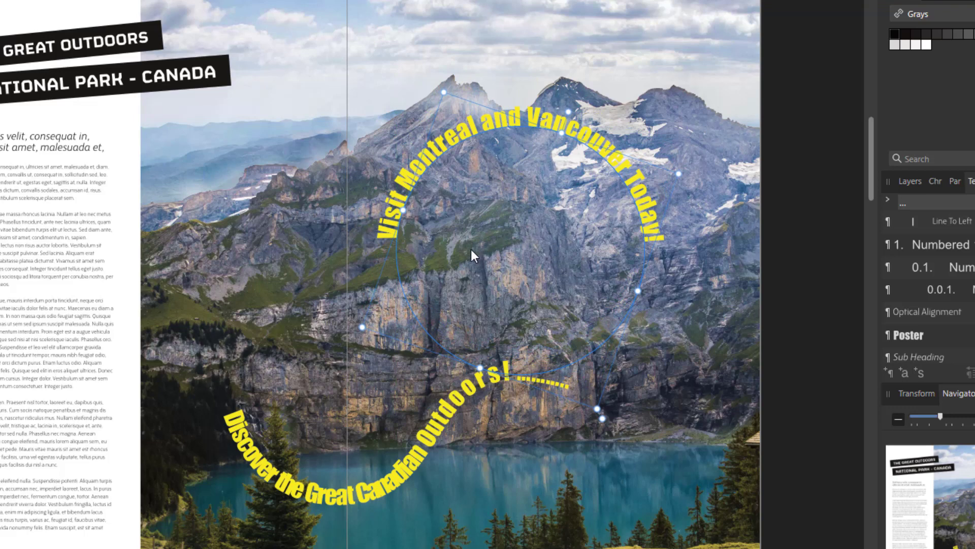
pyautogui.press('Escape')
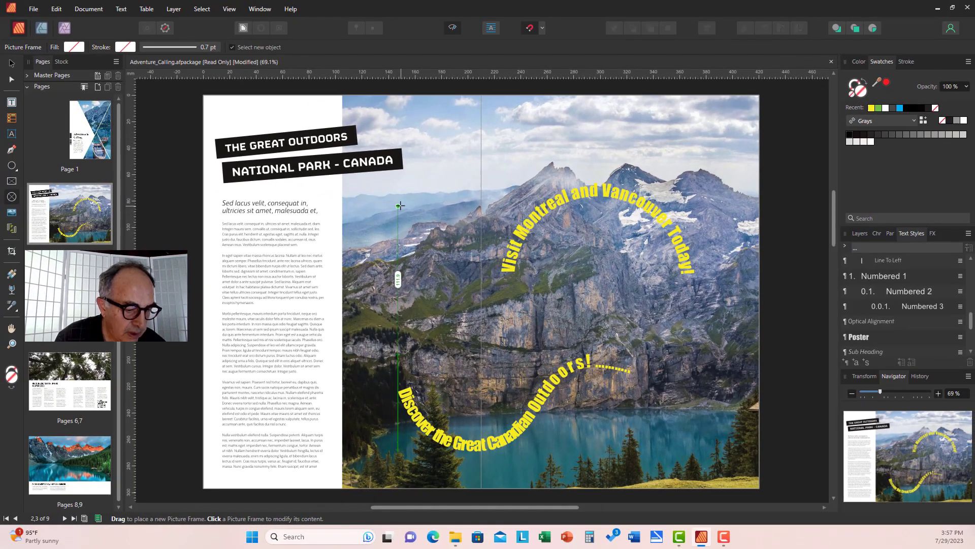
# Draw a circular picture frame in the sky area and shift it slightly right
pyautogui.moveTo(227, 360); pyautogui.dragTo(227, 139)
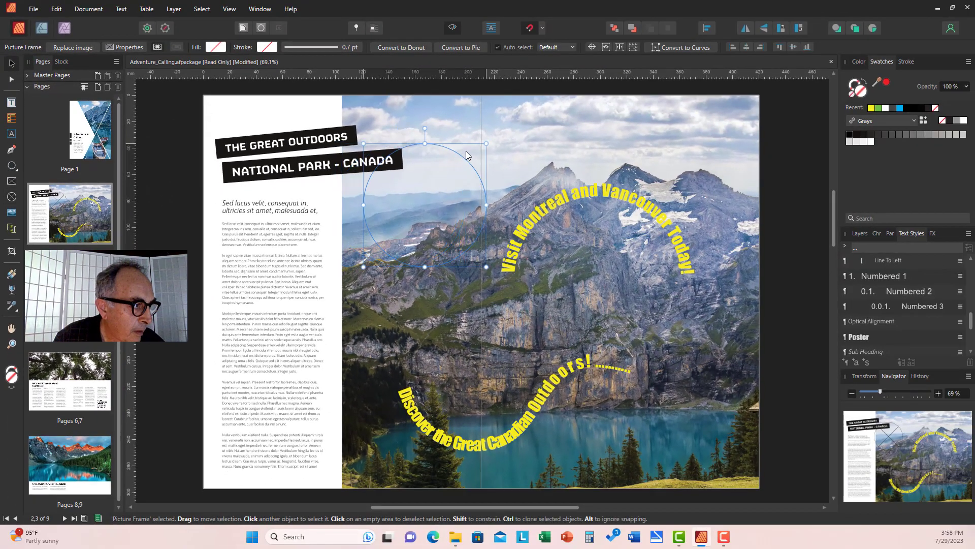
pyautogui.moveTo(468, 155); pyautogui.dragTo(481, 155)
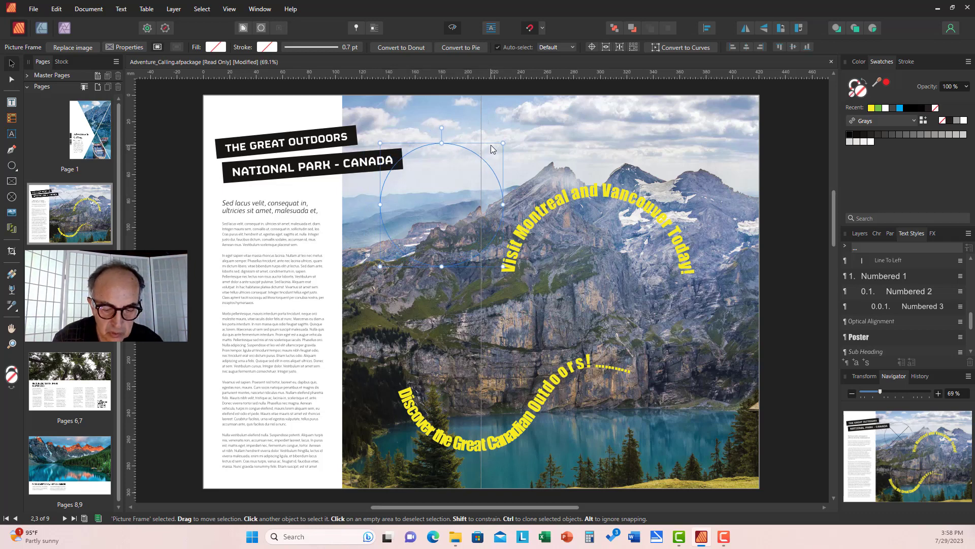
# Place the lake photo into the circular frame, shift it upward and enlarge it to 112.4%
pyautogui.hotkey('ctrl', 'o')
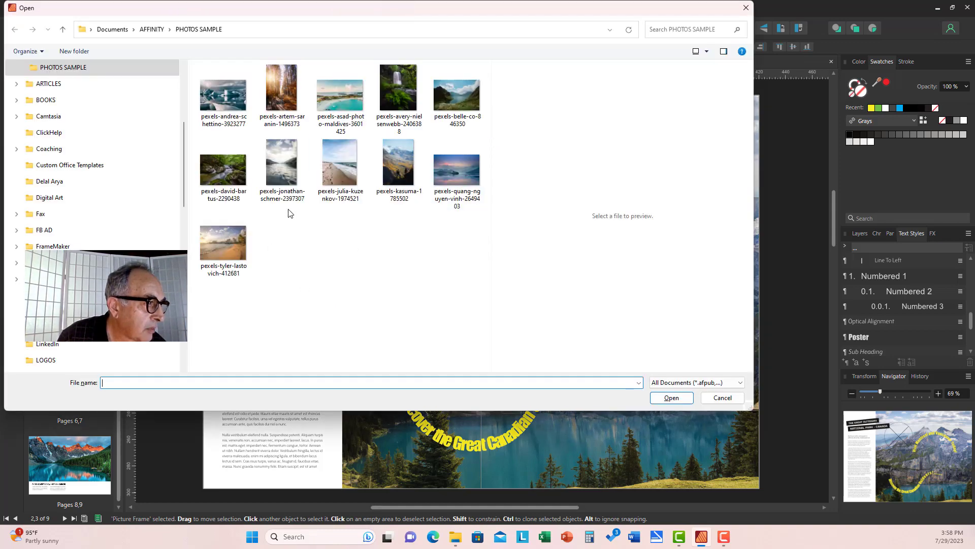
pyautogui.doubleClick(457, 101)
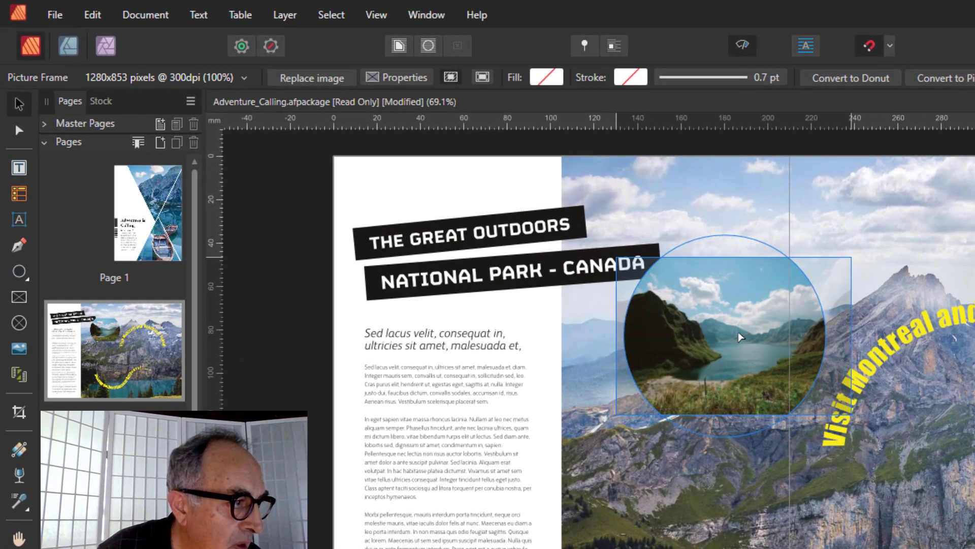
pyautogui.moveTo(446, 205); pyautogui.dragTo(449, 203)
pyautogui.moveTo(735, 333); pyautogui.dragTo(743, 315)
pyautogui.moveTo(725, 464); pyautogui.dragTo(781, 468)
# Move the photo frame into the circular text, enlarge it to about 104.9 mm and centre it
pyautogui.moveTo(752, 381)
pyautogui.mouseDown()
pyautogui.moveTo(773, 383)
pyautogui.moveTo(751, 392)
pyautogui.mouseUp()
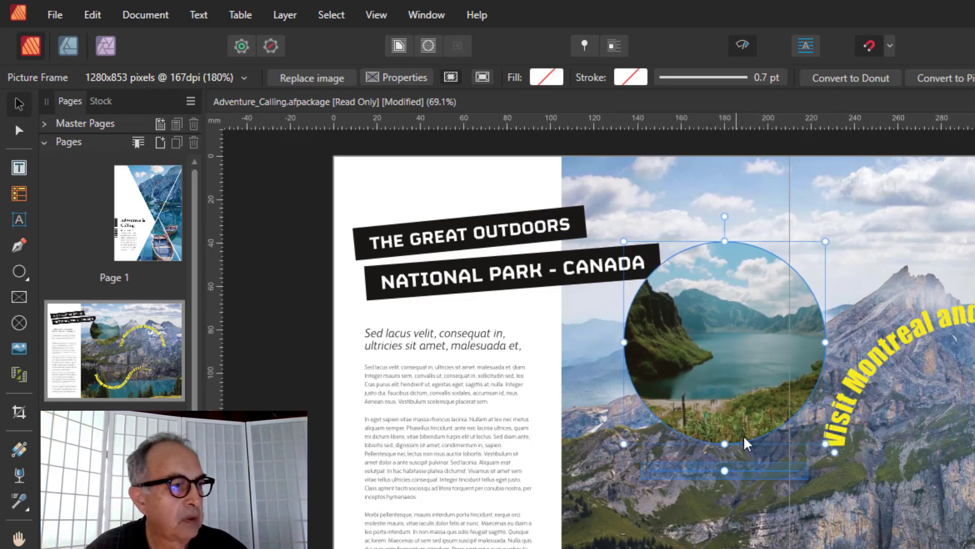
pyautogui.moveTo(771, 312); pyautogui.dragTo(974, 405)
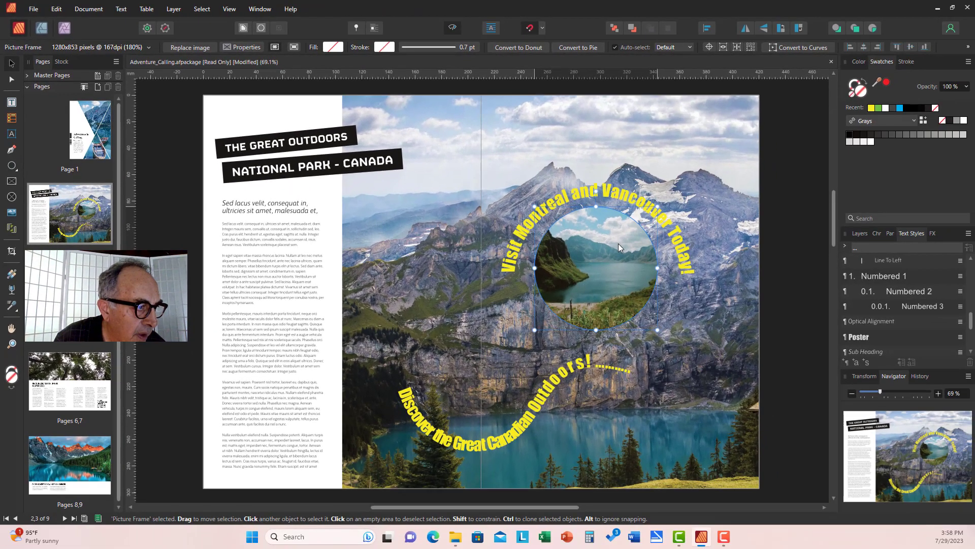
pyautogui.moveTo(617, 245); pyautogui.dragTo(616, 245)
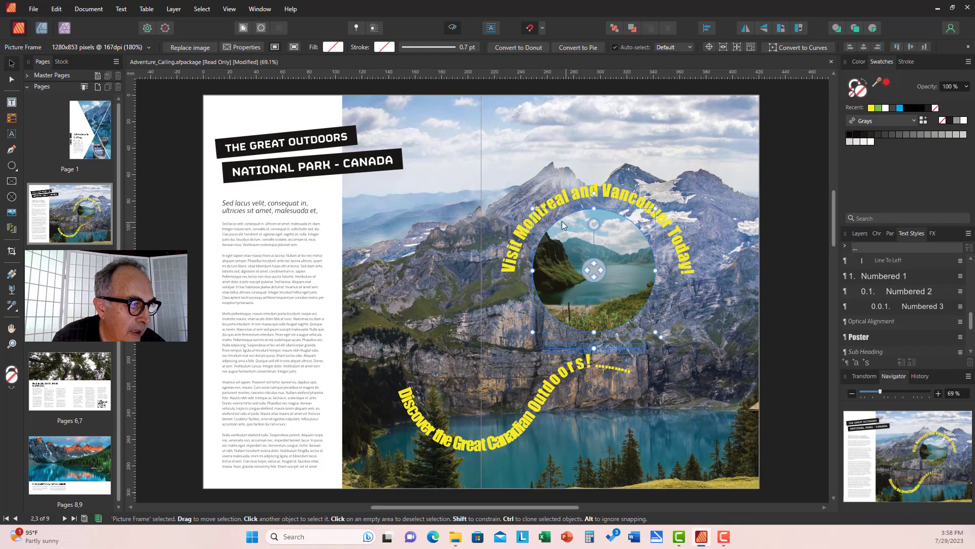
pyautogui.moveTo(531, 208); pyautogui.dragTo(518, 200)
pyautogui.moveTo(558, 248); pyautogui.dragTo(561, 259)
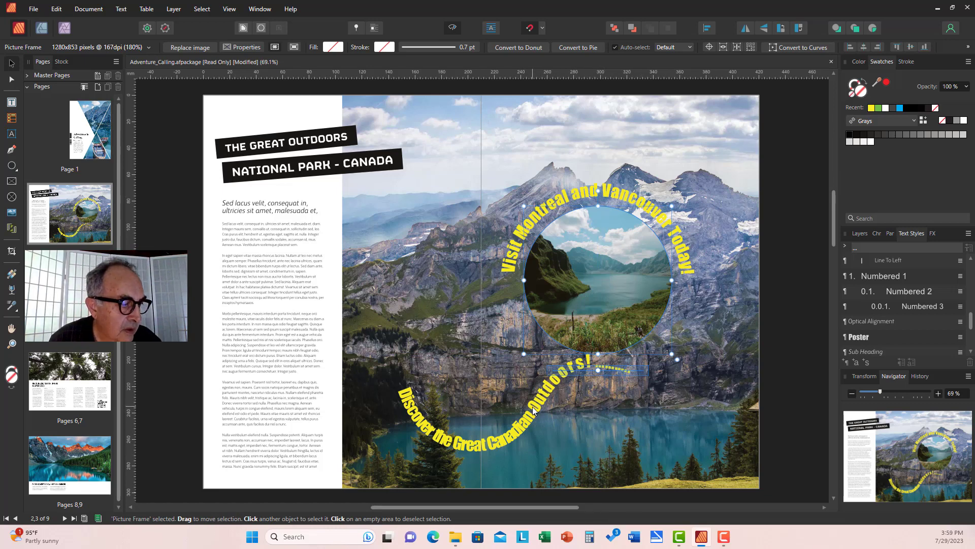
# Drag the wavy 'Discover the Great Canadian Outdoors' text slightly down and right over the lake
pyautogui.moveTo(537, 410); pyautogui.dragTo(547, 419)
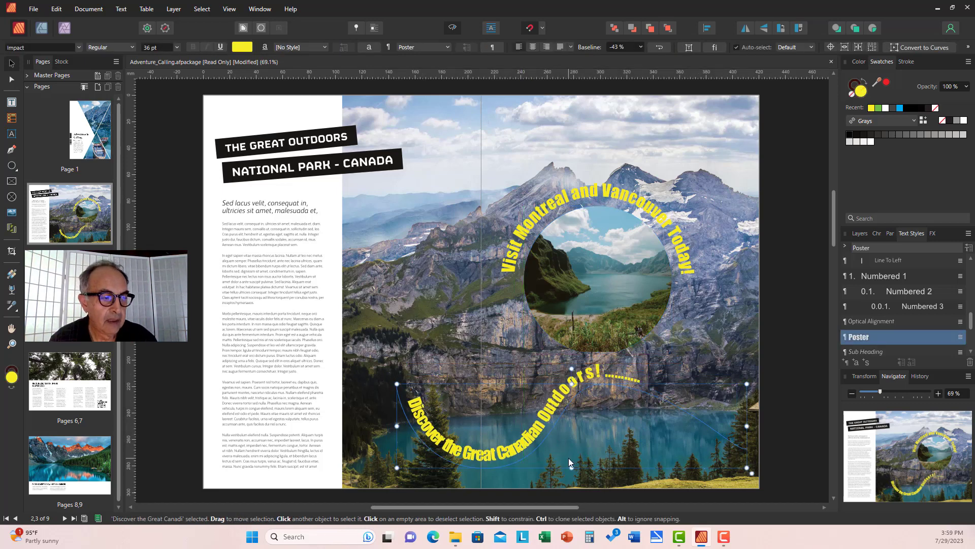